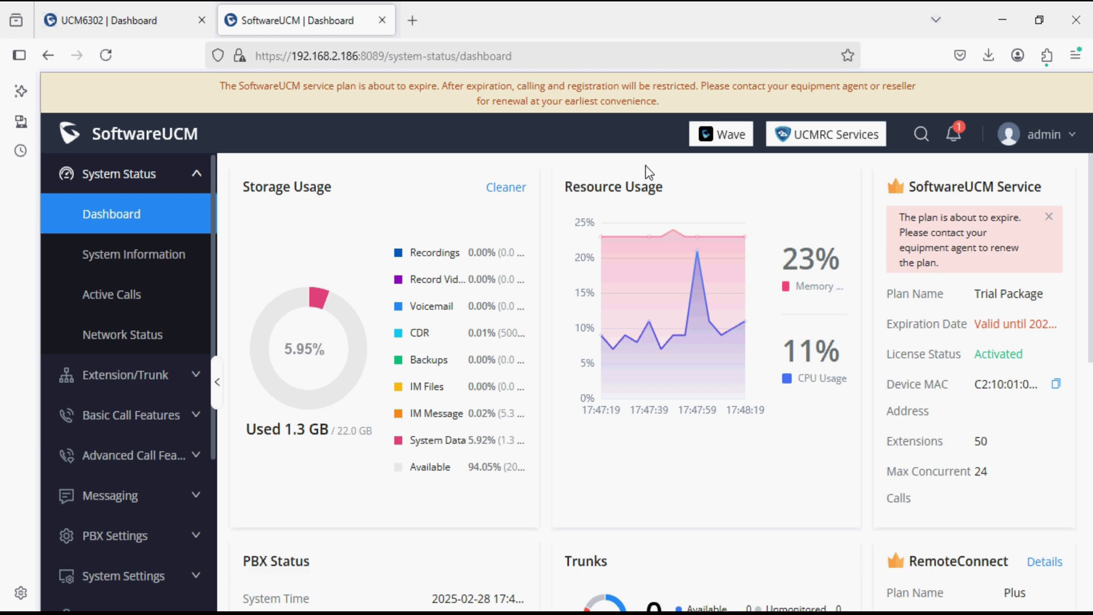
Switch to the UCM6302 browser tab and expand Extension/Trunk in its sidebar
click(173, 25)
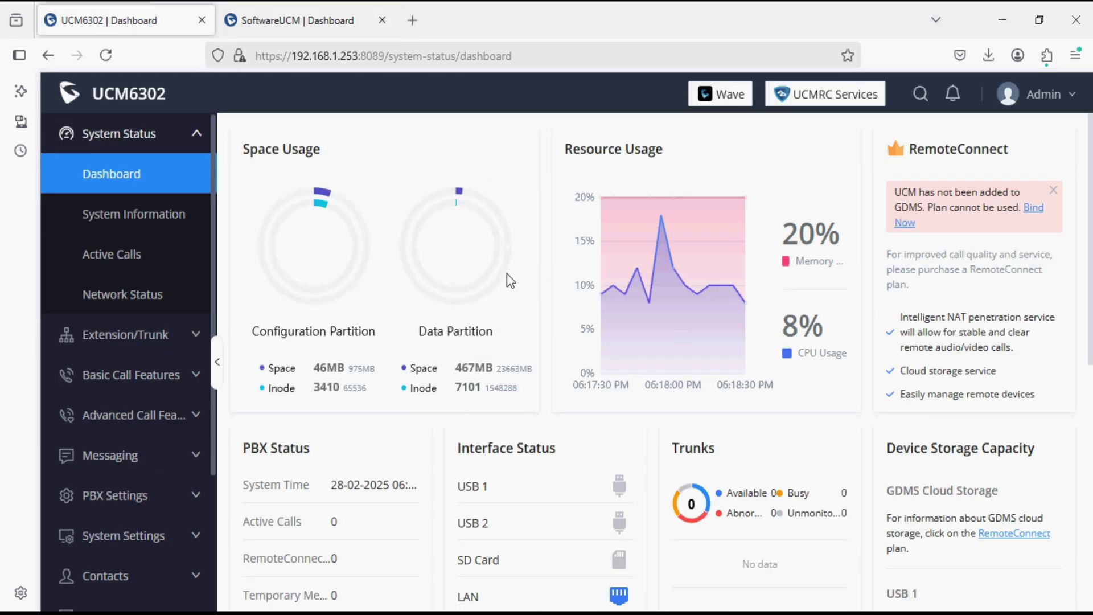
click(159, 350)
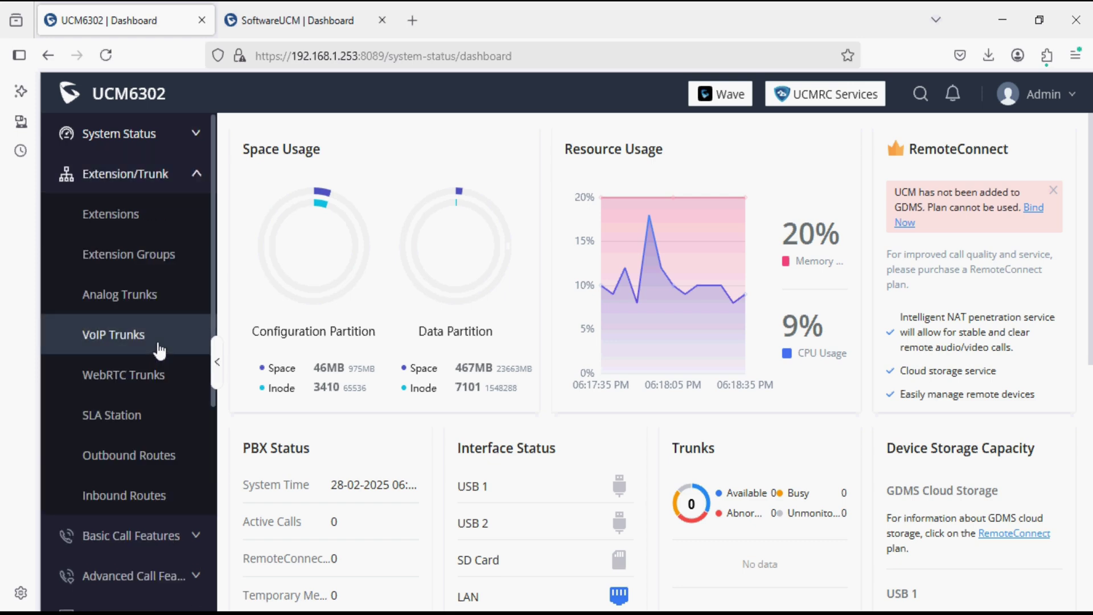
click(111, 338)
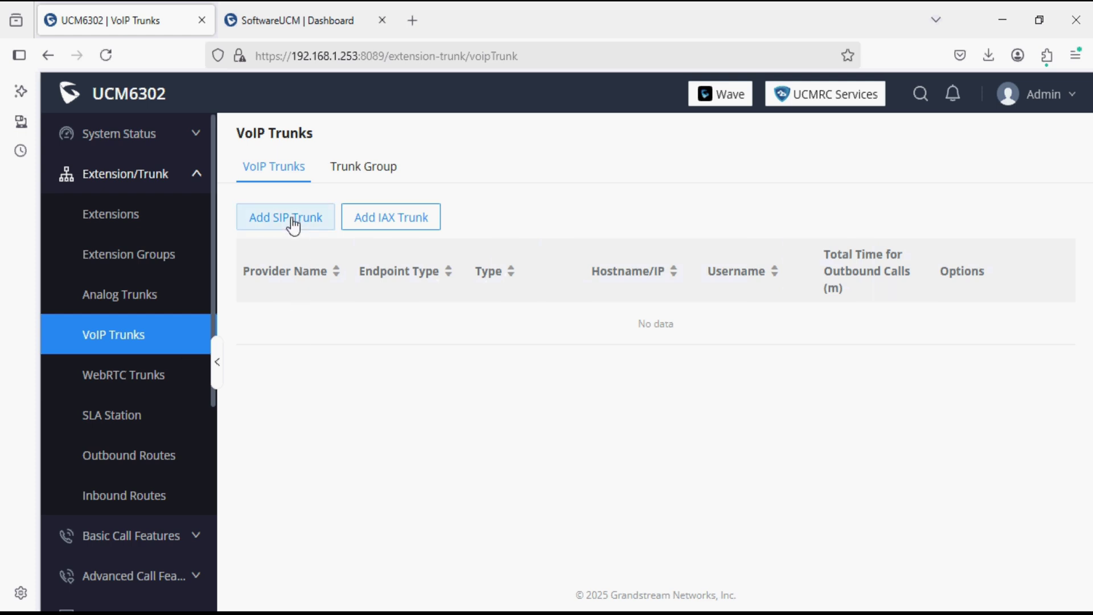
click(148, 231)
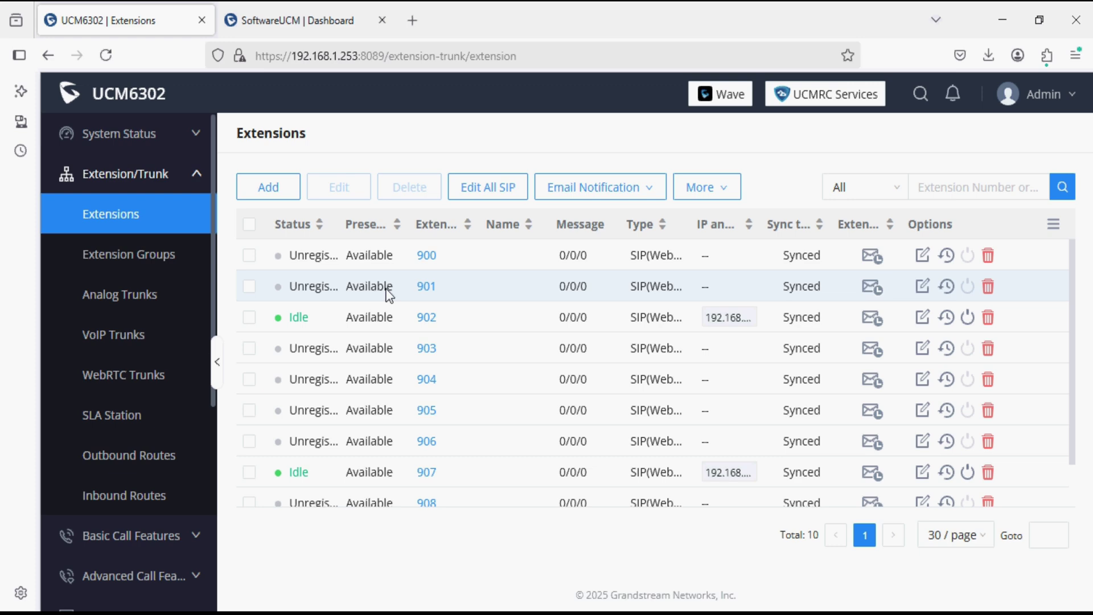
click(326, 23)
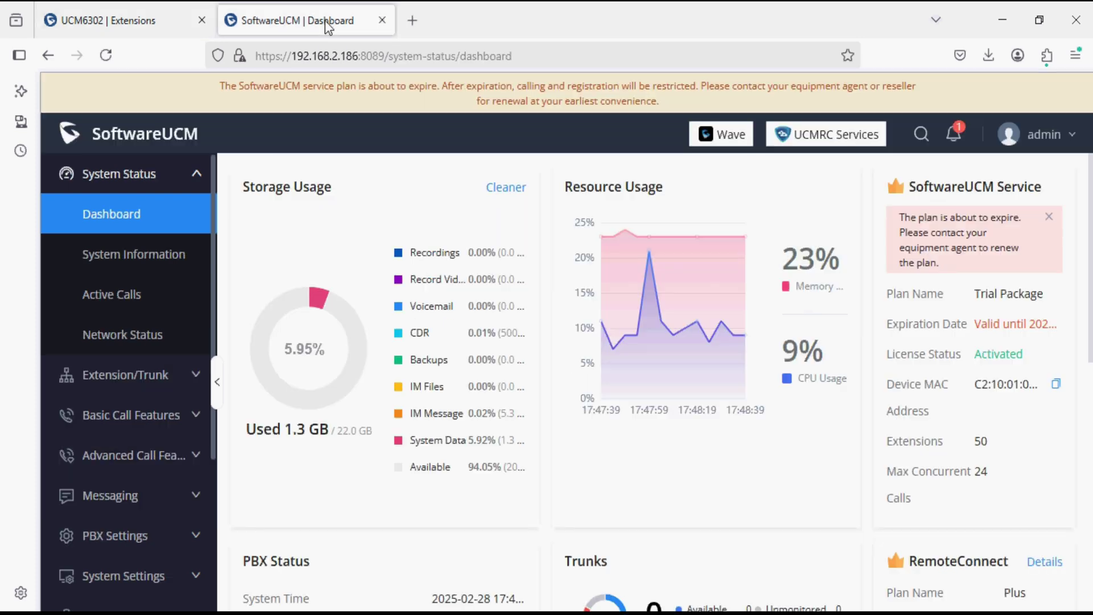
click(141, 374)
click(122, 267)
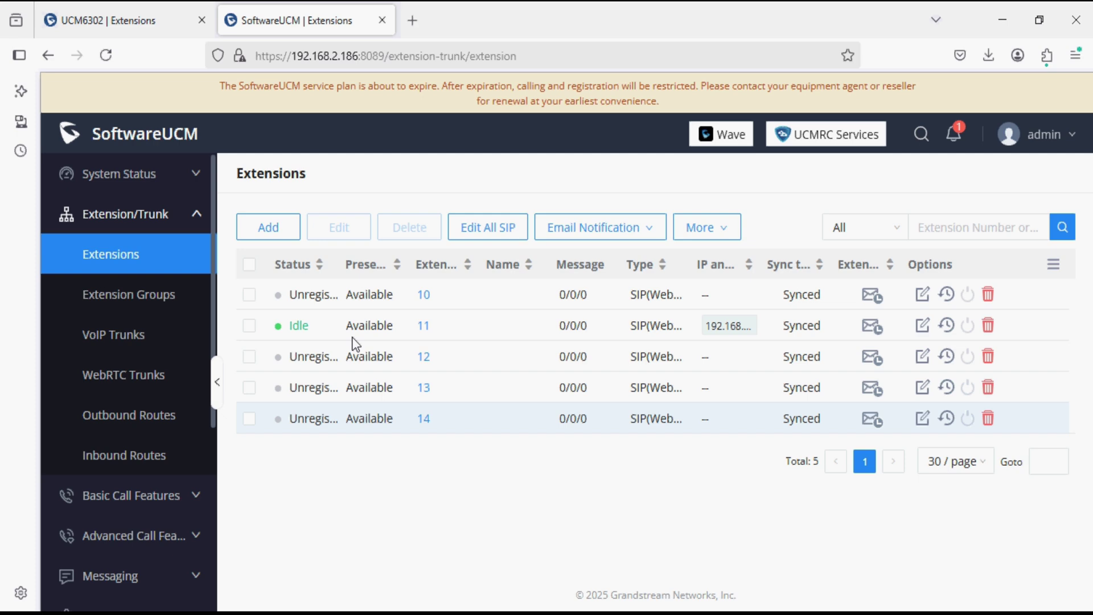
click(134, 7)
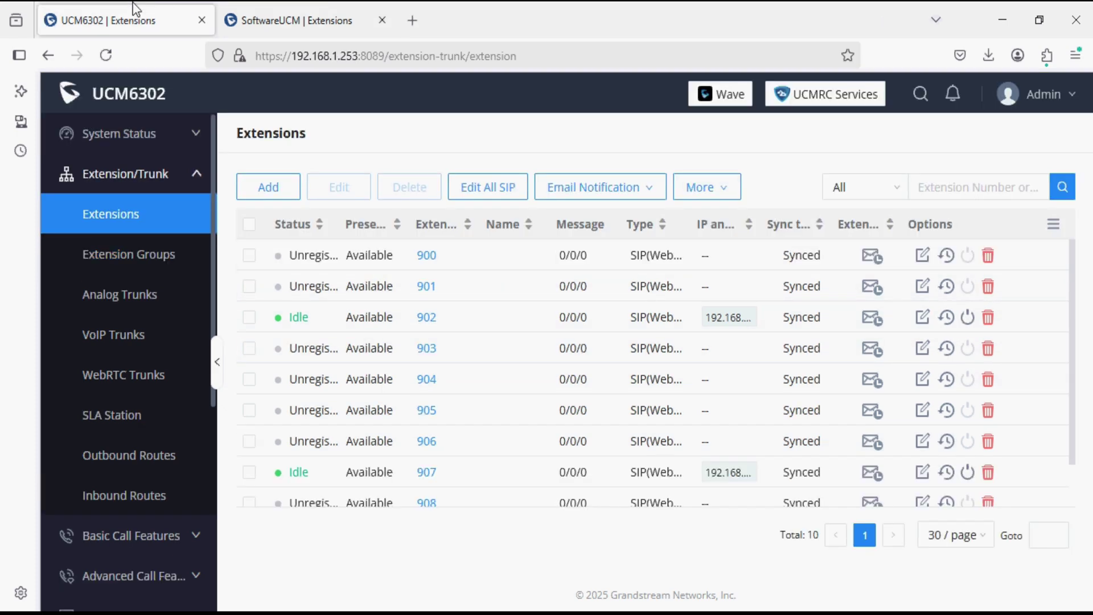
Create peer SIP trunk 'SoftwareUCM' with host 192.168.2.186 and save it
click(136, 337)
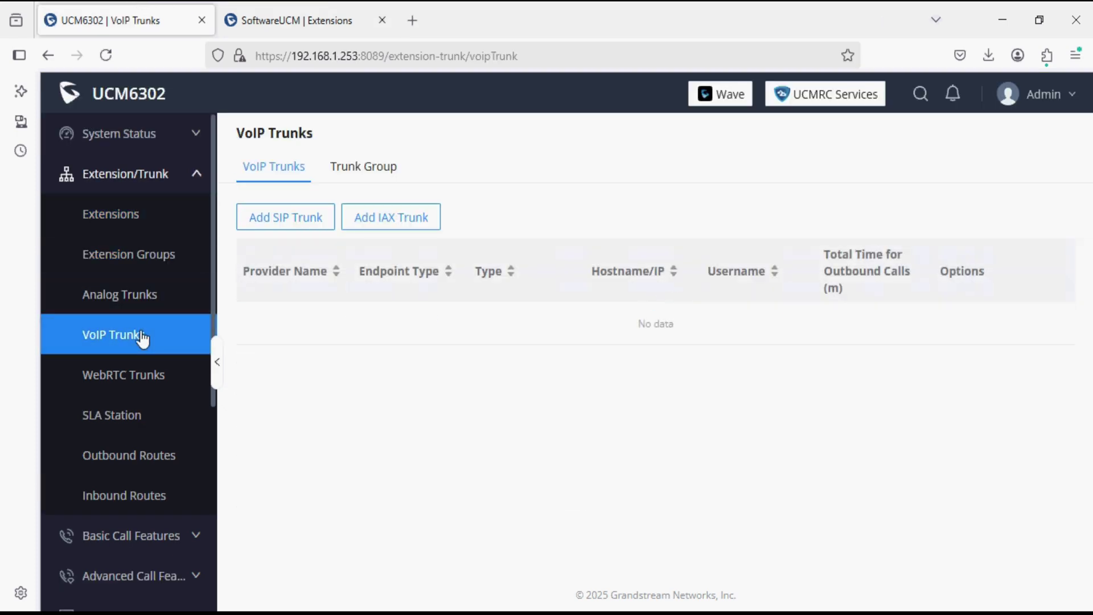
click(281, 222)
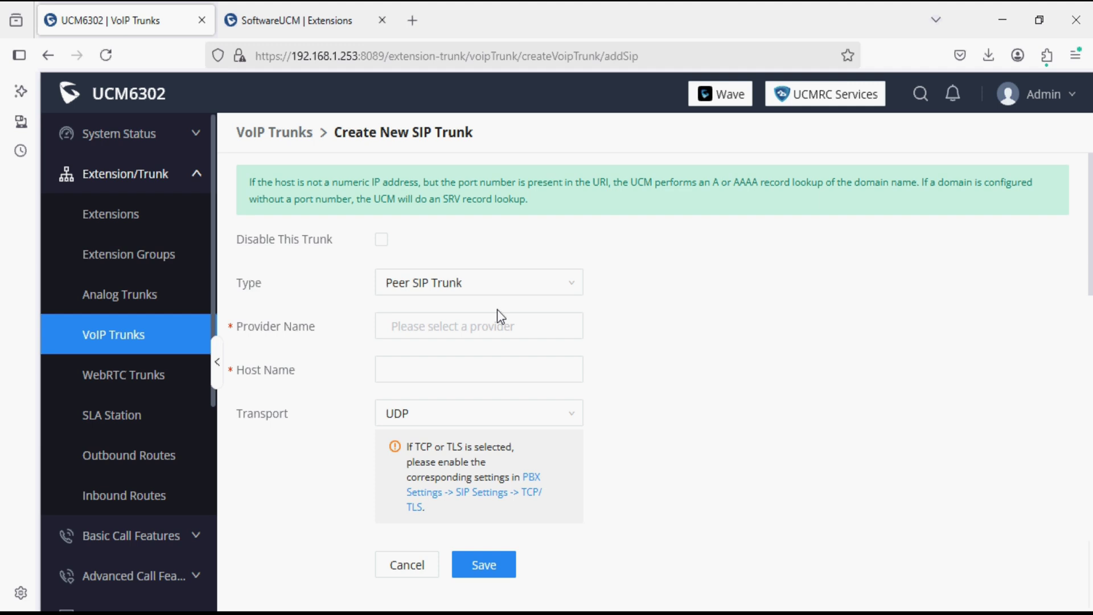
click(424, 324)
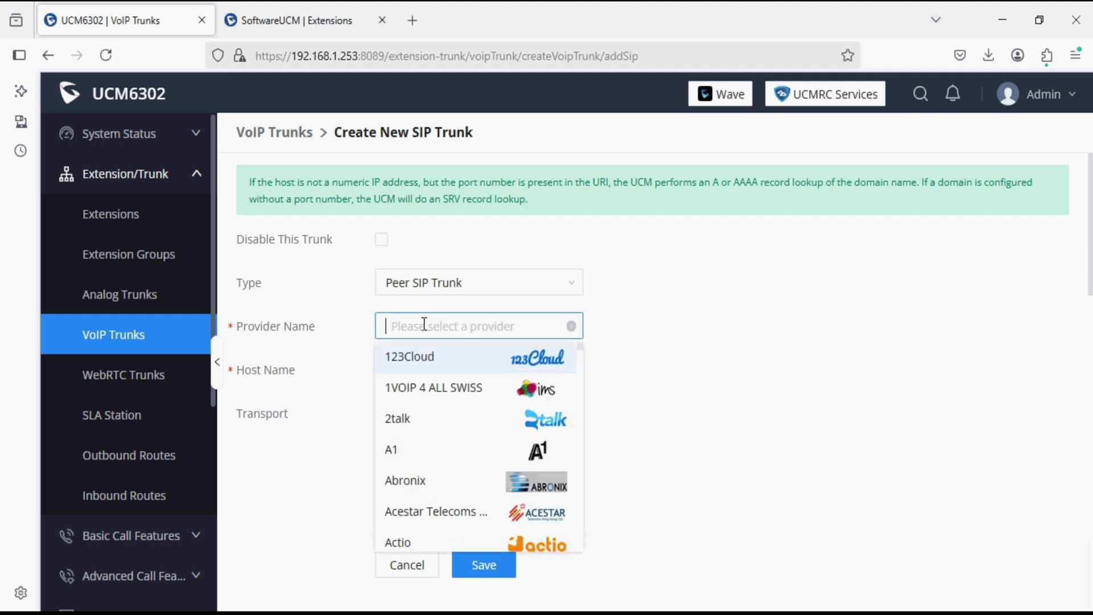
text(SoftwareUCM)
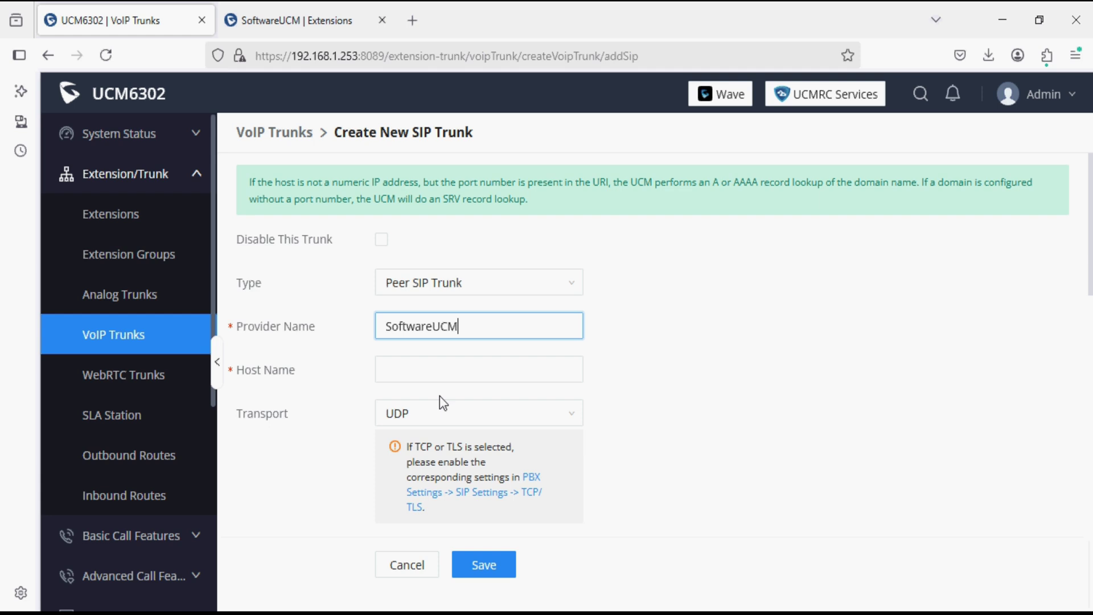
click(438, 372)
text(192.168)
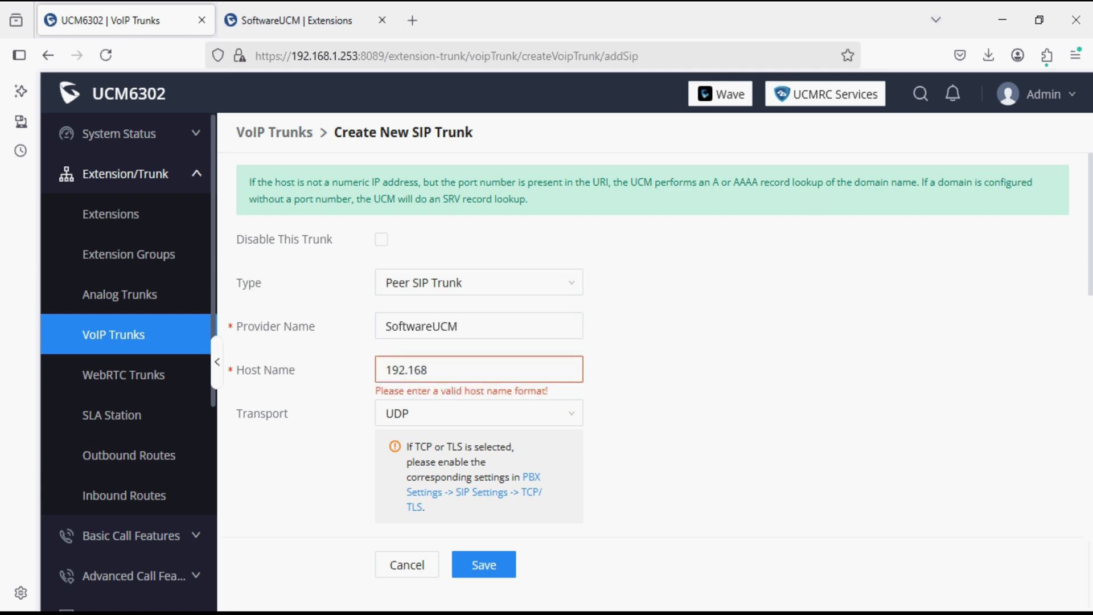
text(.2.186)
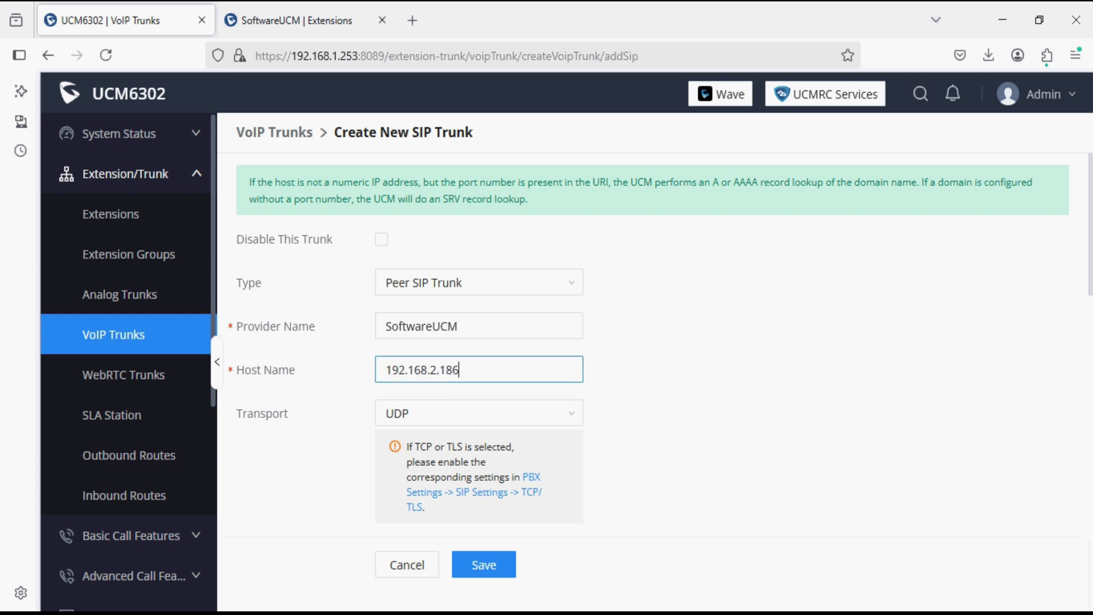
click(487, 566)
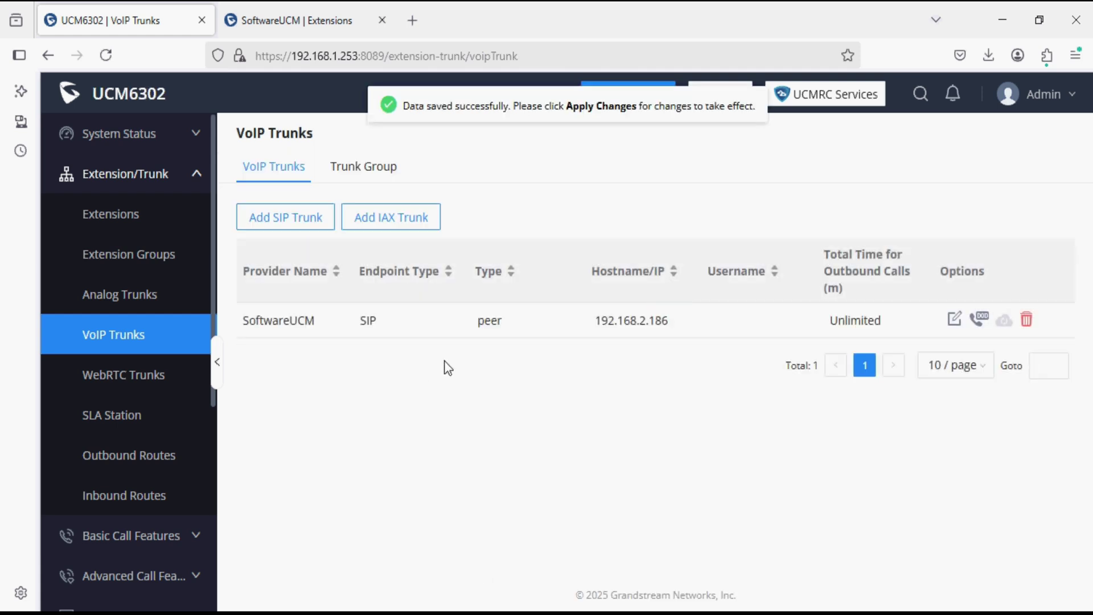
Enable 60 s heartbeat detection in the SoftwareUCM trunk's advanced settings and save
click(955, 319)
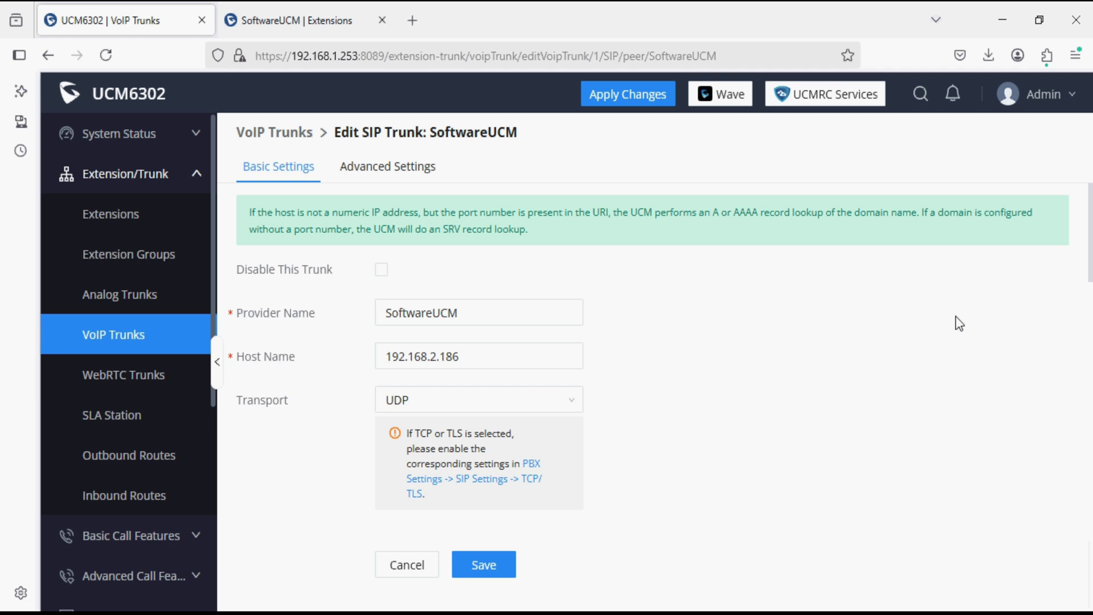
click(421, 181)
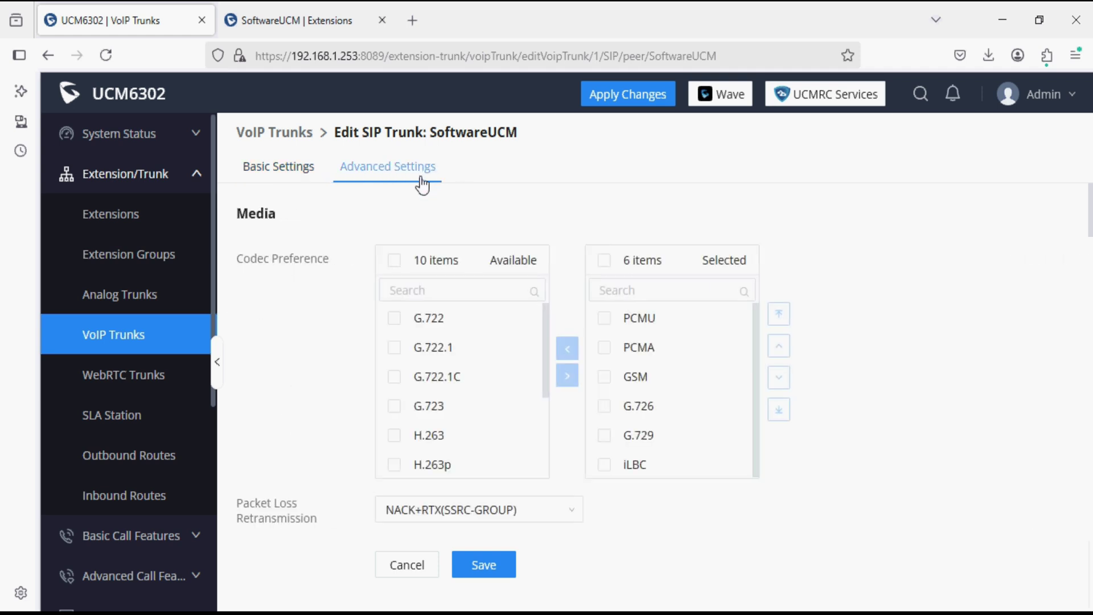
scroll(567, 376, down, 10)
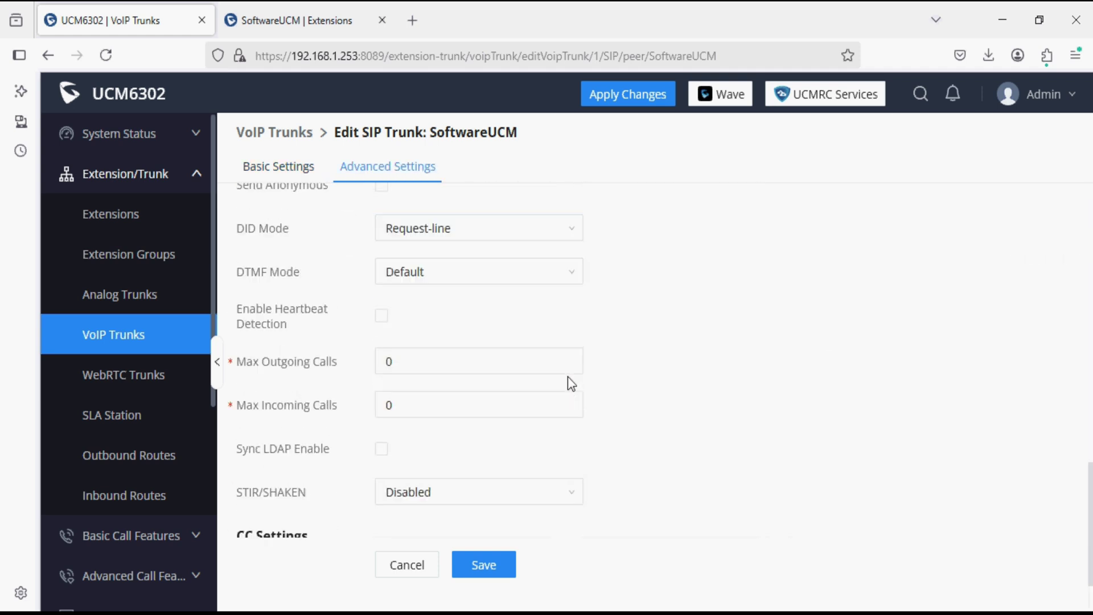
mouse_move(253, 312)
drag(255, 310, 307, 313)
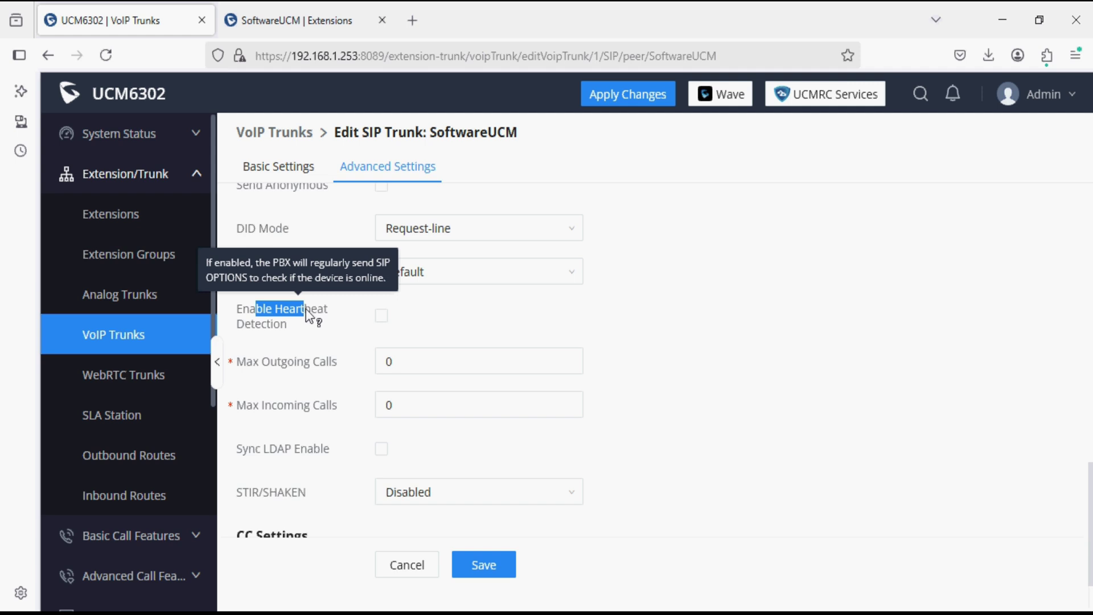
click(382, 316)
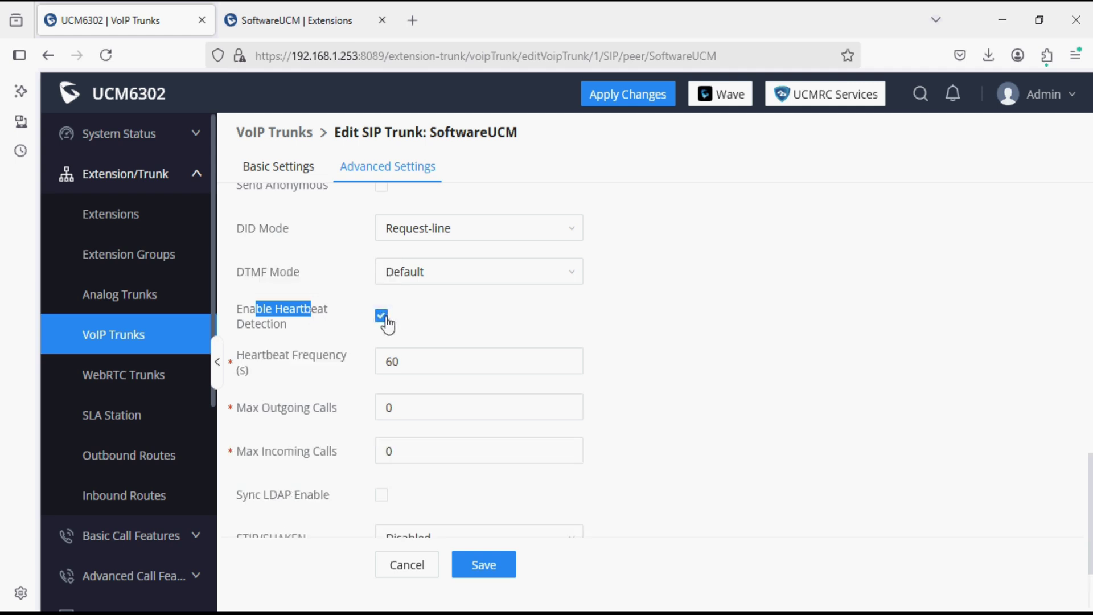
click(494, 566)
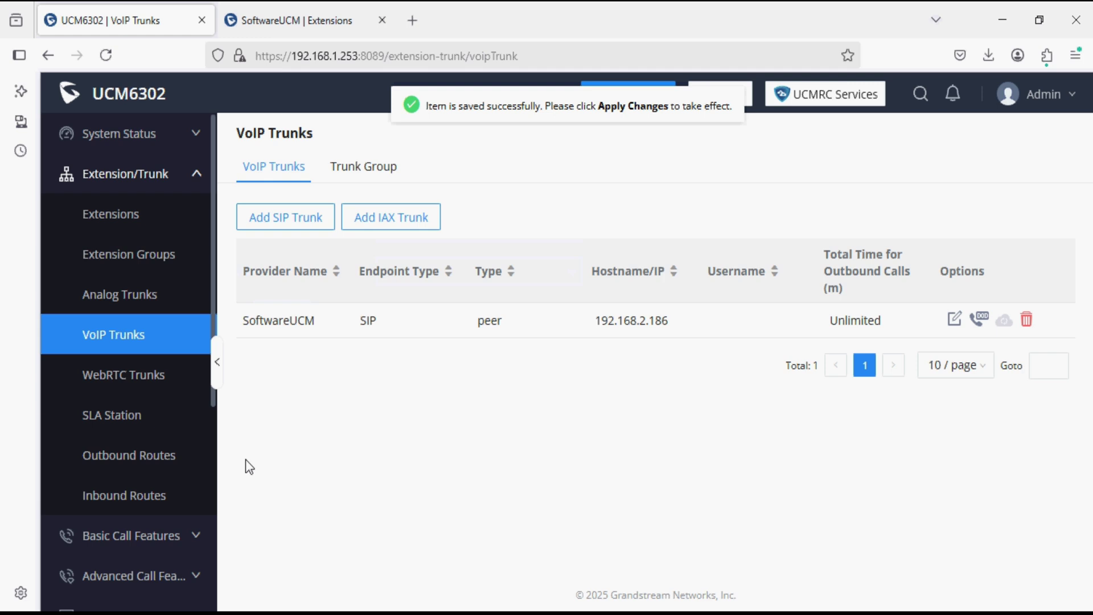
Start a new outbound route named Out_SoftwareUCM with dial pattern _xx
click(167, 458)
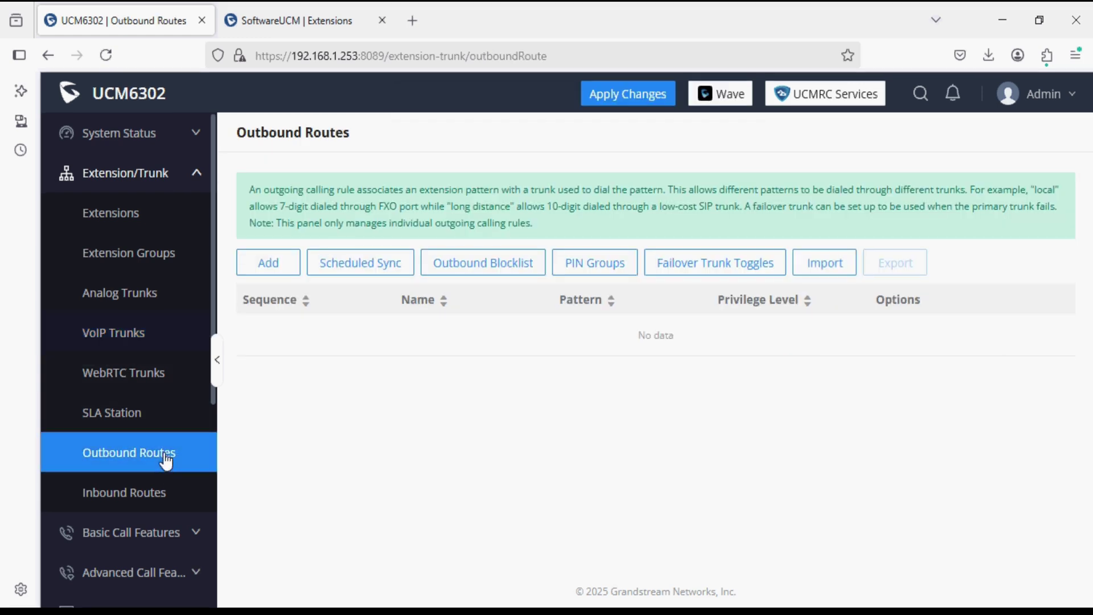
click(265, 264)
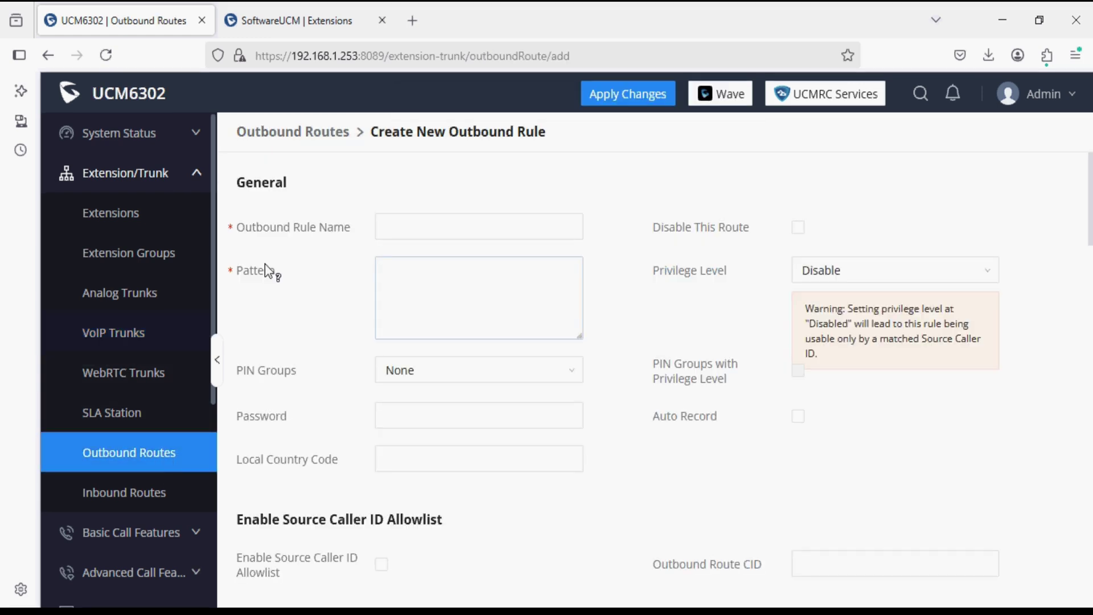
click(418, 218)
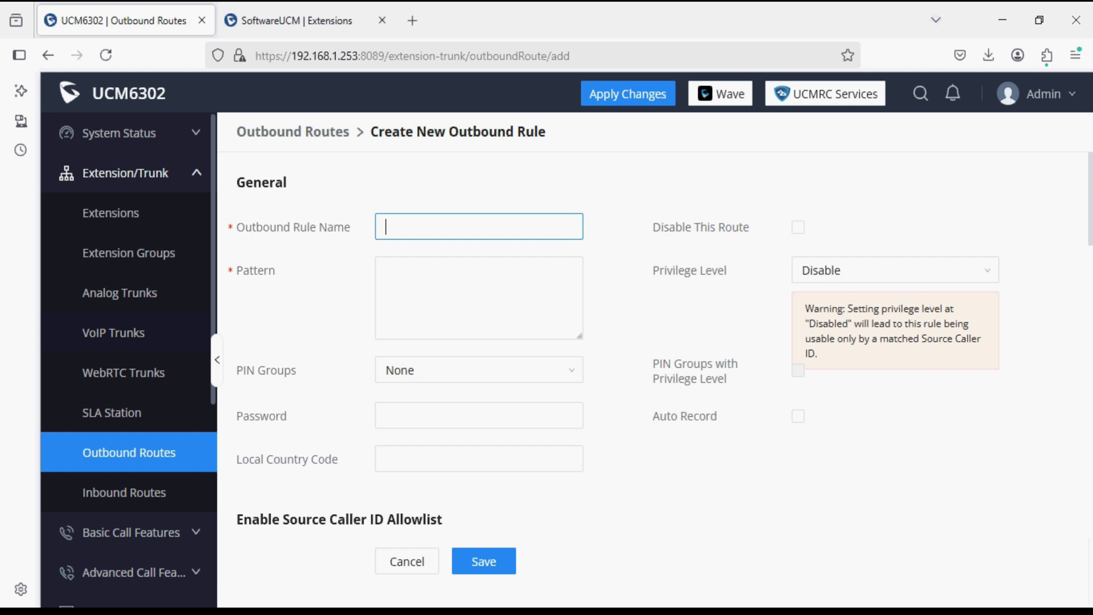
text(Out_SoftwareUCM)
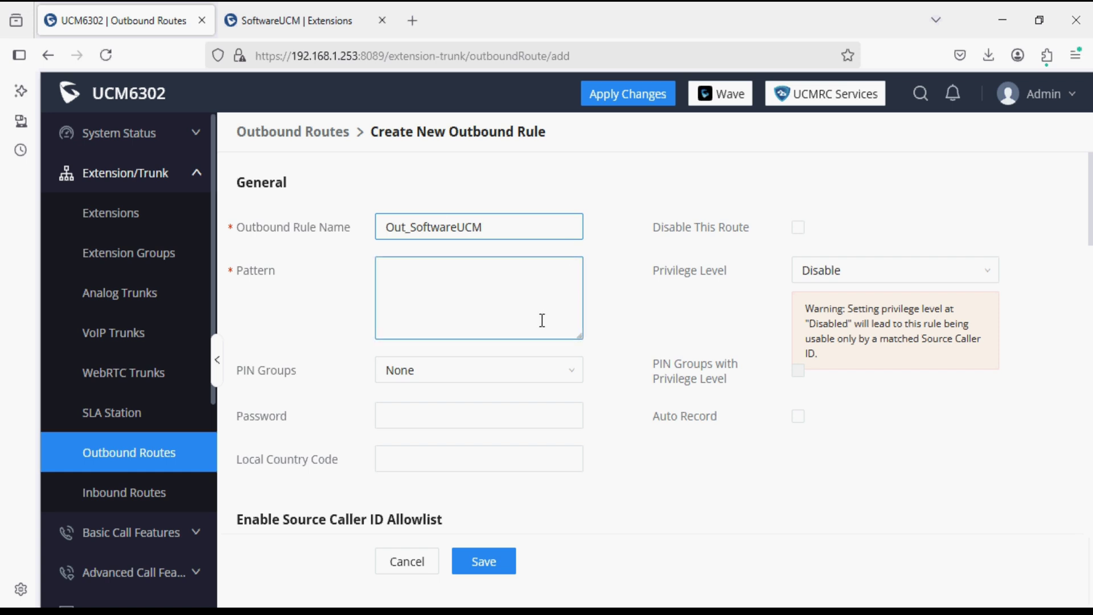
click(530, 315)
click(296, 21)
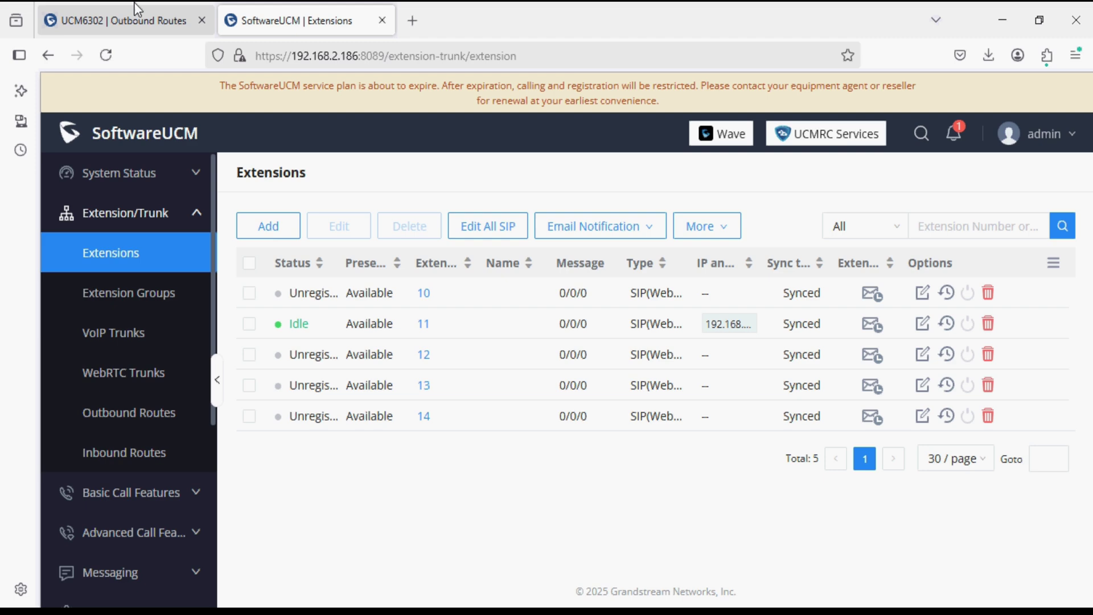
click(138, 21)
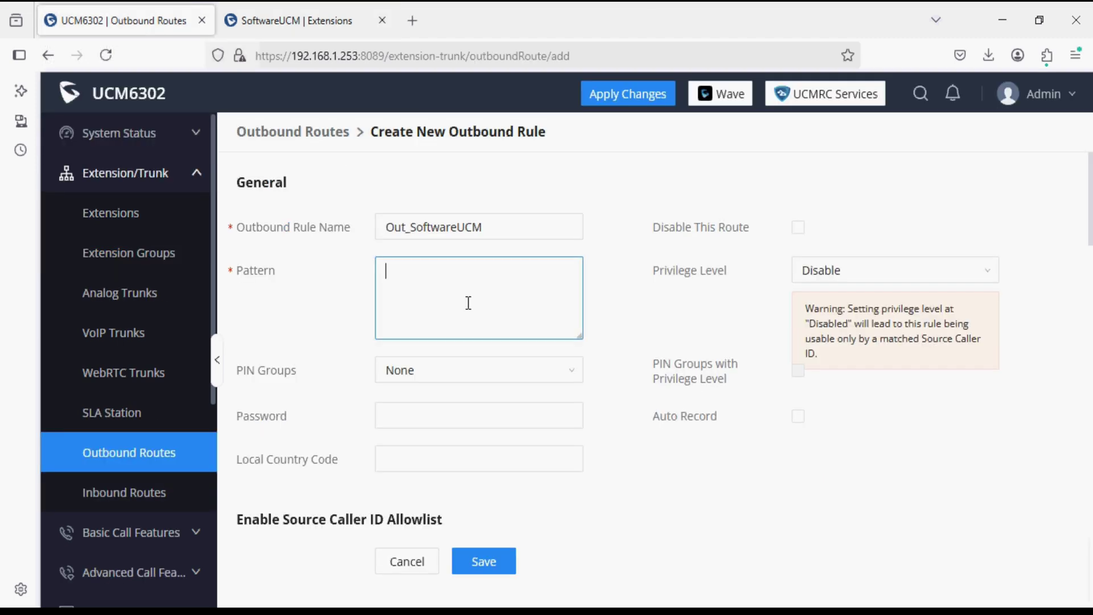
text(xx)
Route it over the SoftwareUCM SIP trunk, allowlist All extensions, and save
scroll(531, 463, down, 5)
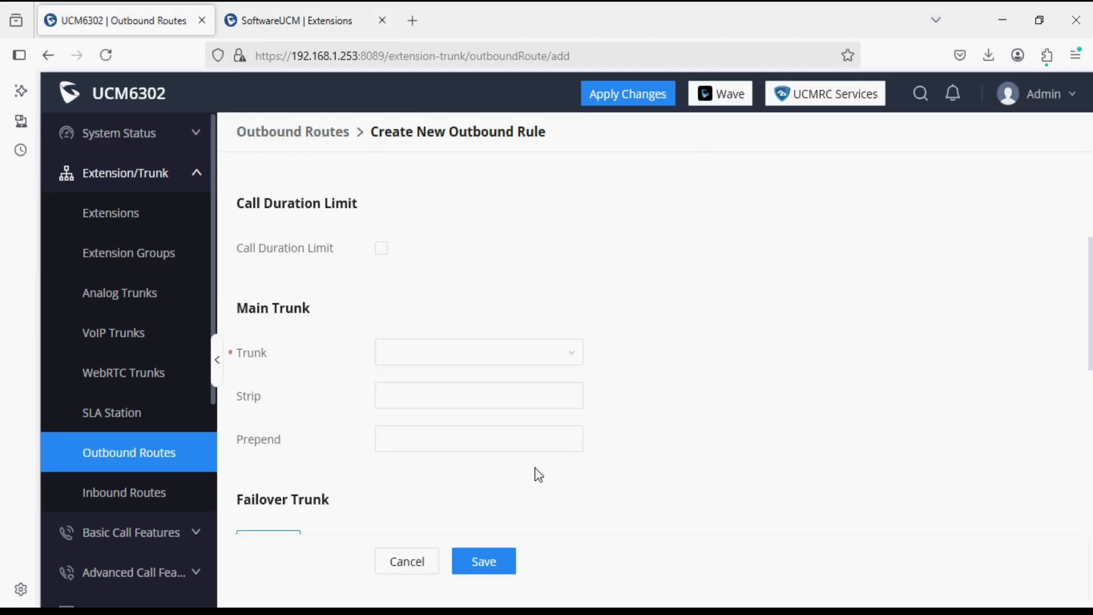
click(495, 366)
click(460, 379)
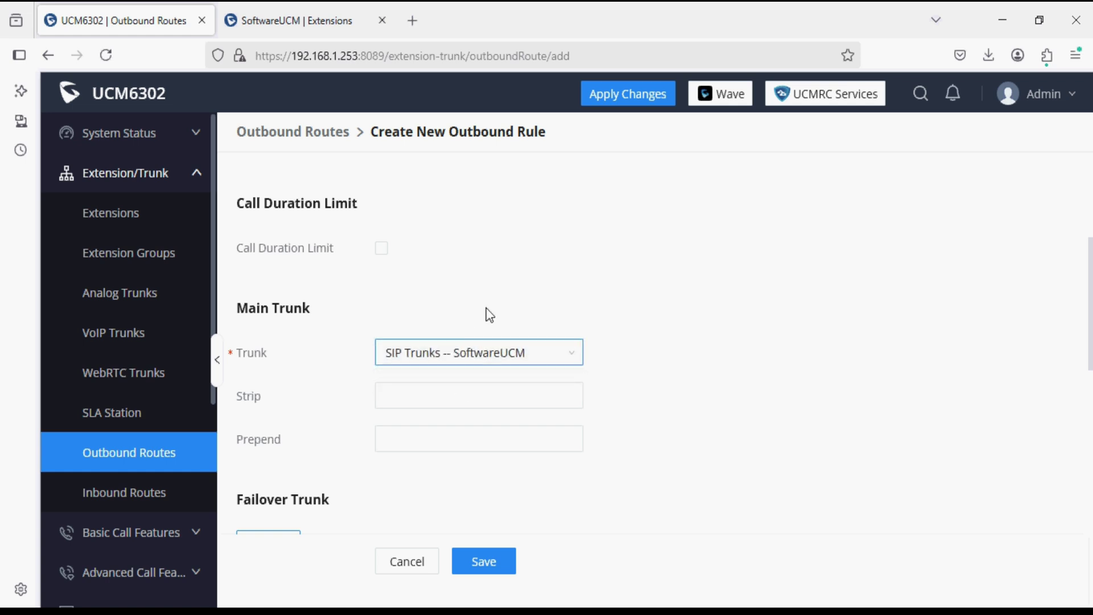
scroll(491, 308, up, 5)
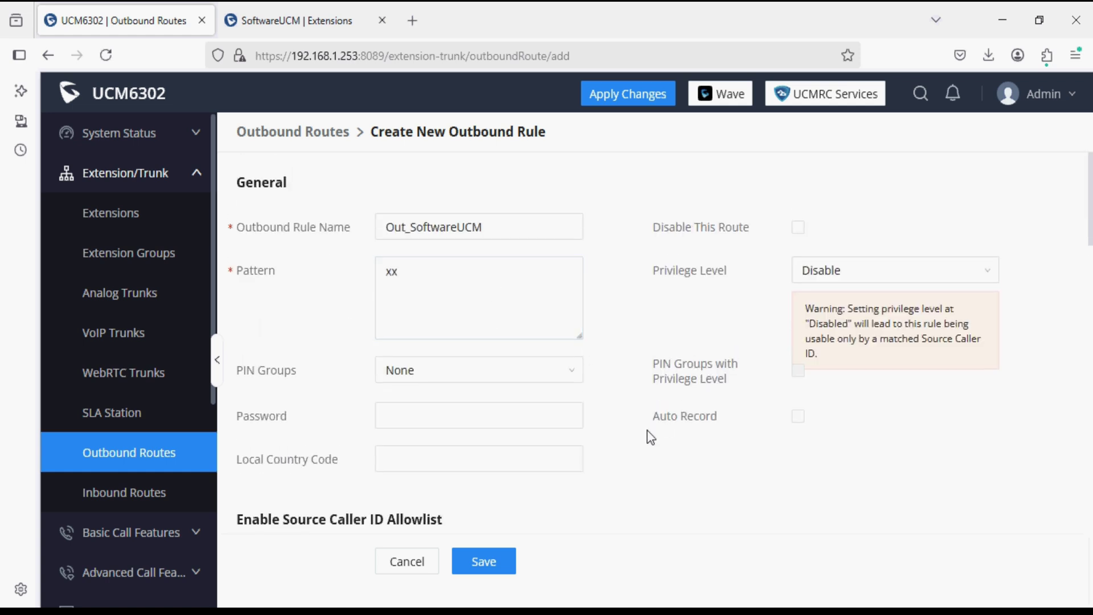
scroll(649, 437, down, 4)
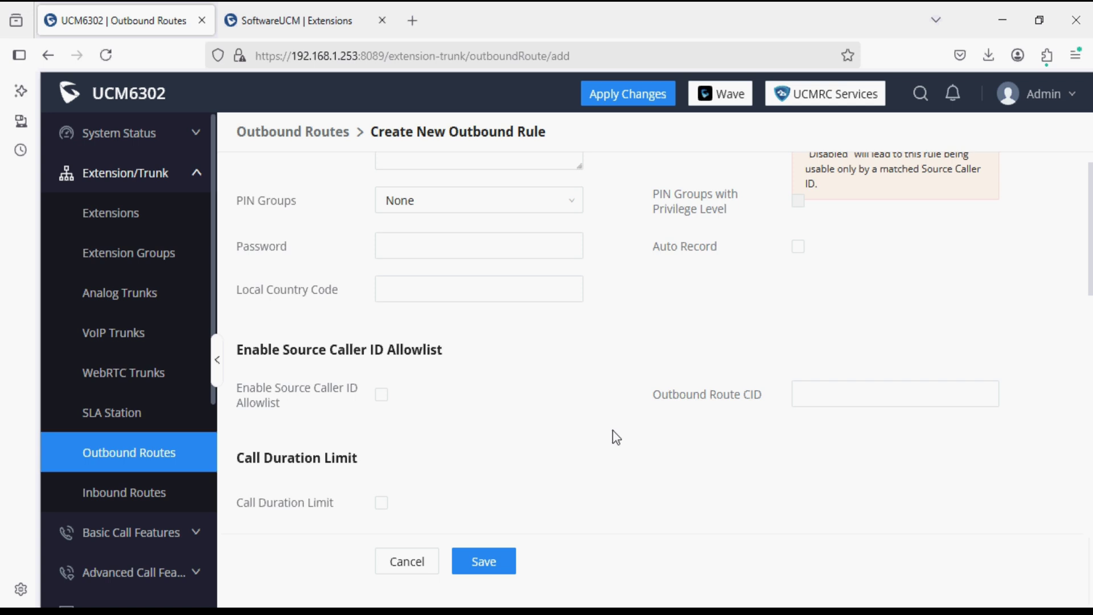
click(382, 351)
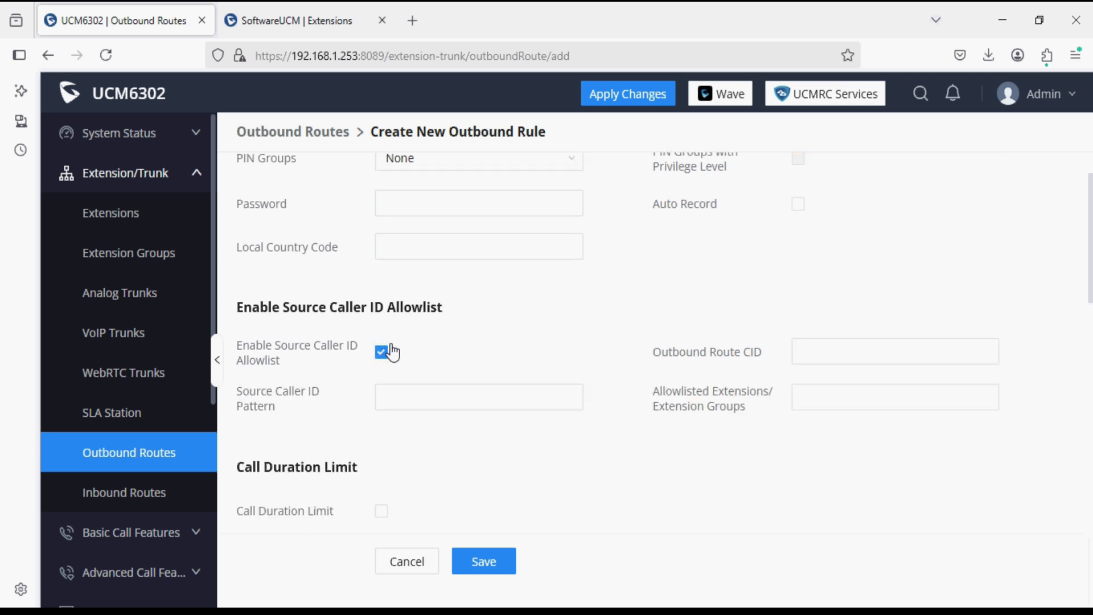
click(820, 397)
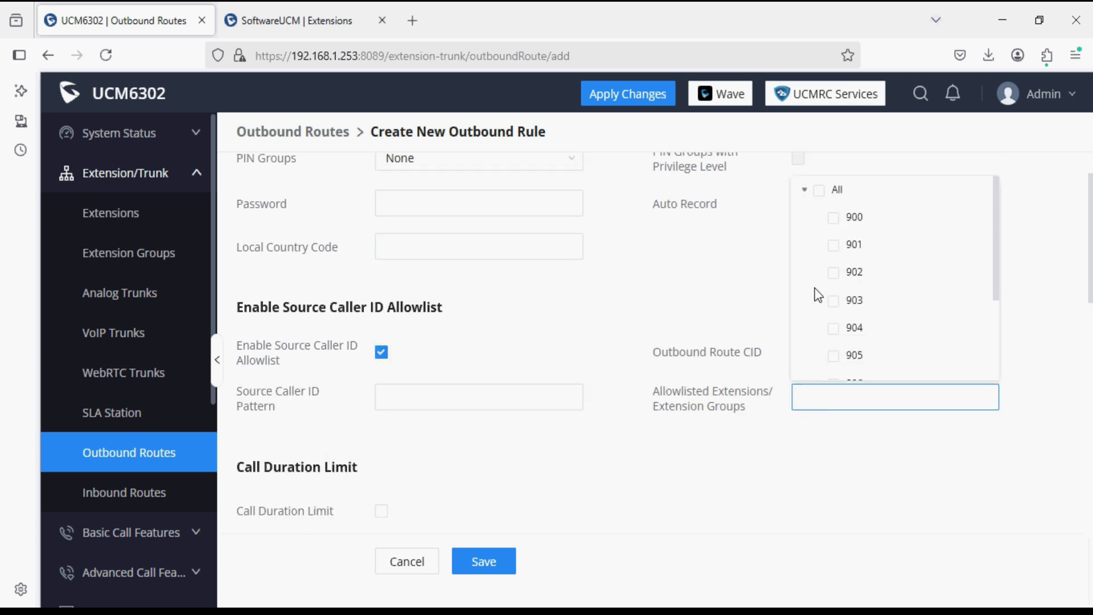
click(821, 191)
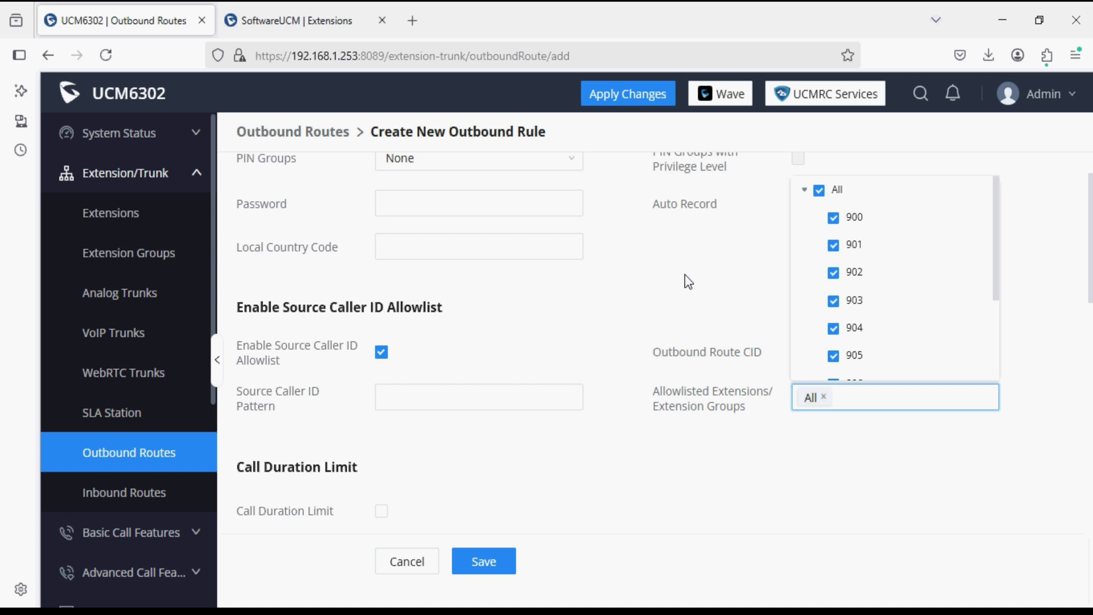
click(668, 288)
click(494, 560)
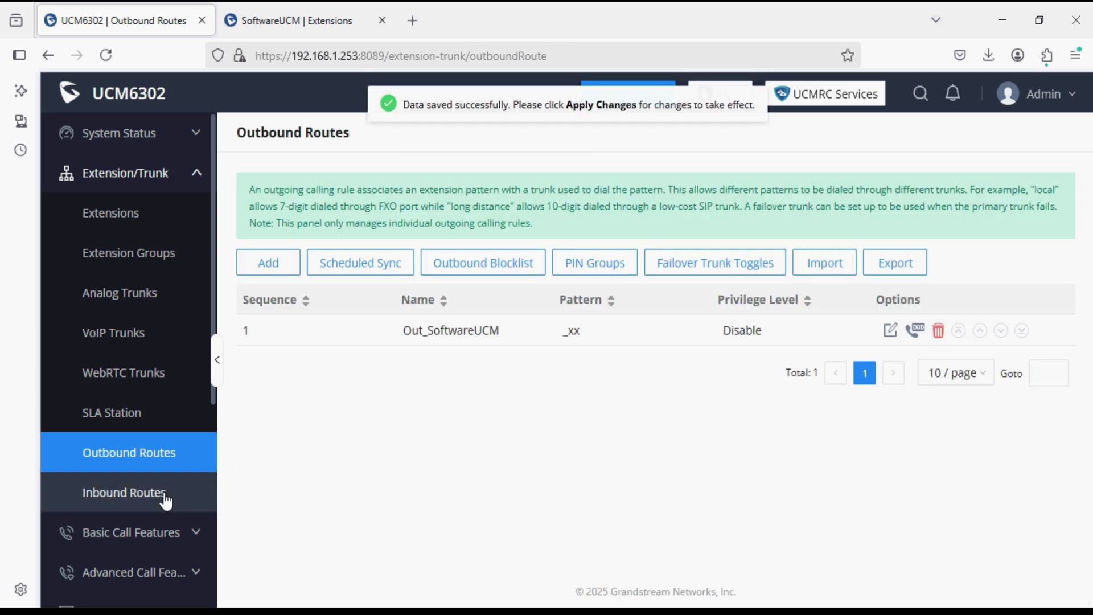
Start a new inbound route with pattern xxx and default destination By DID
click(202, 493)
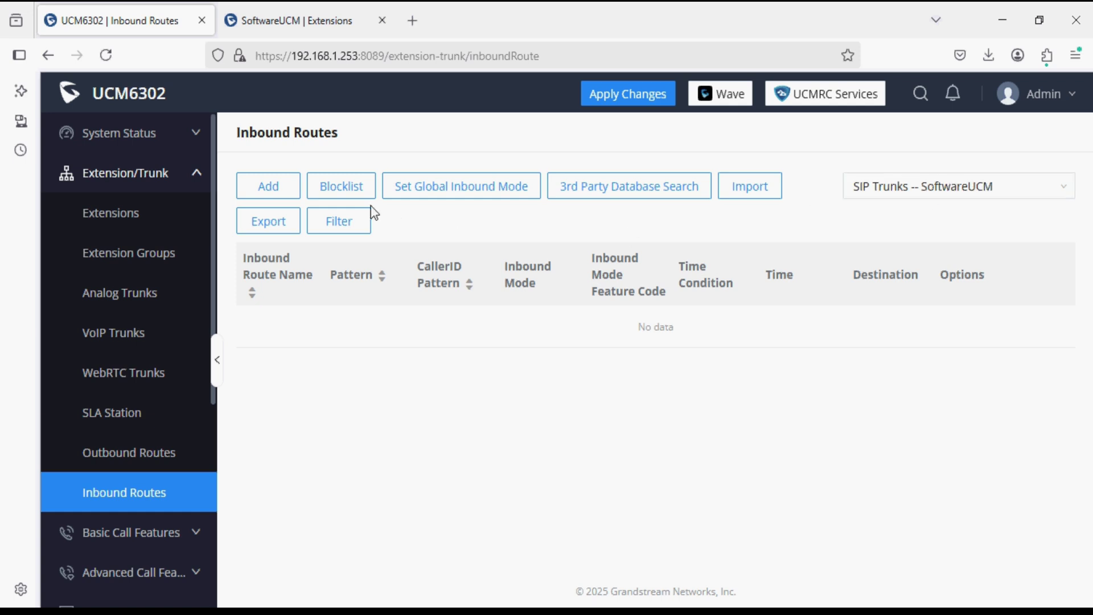
click(268, 193)
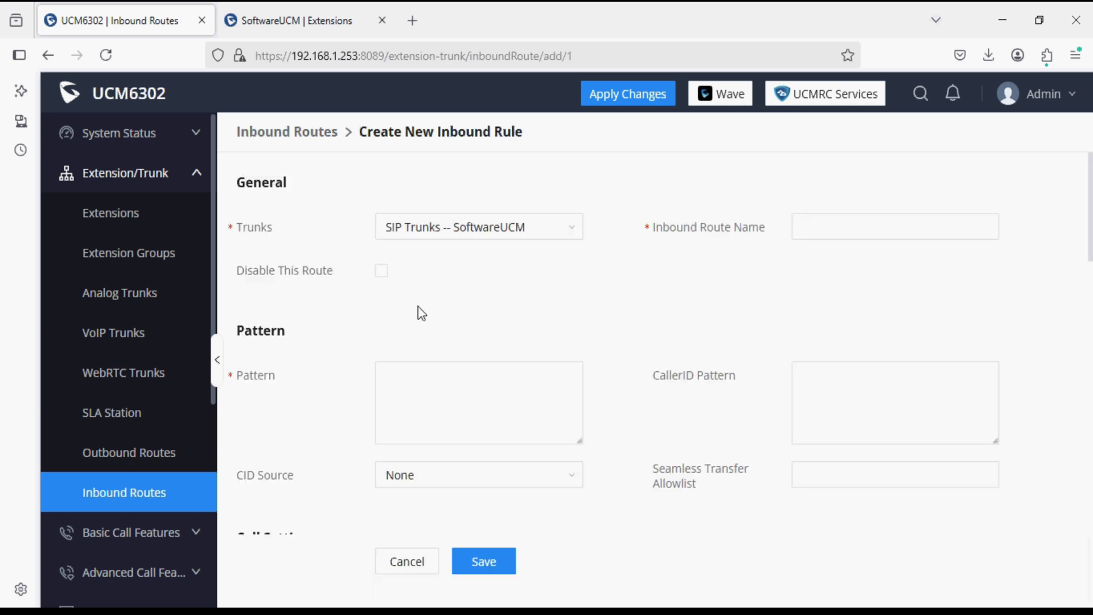
click(440, 395)
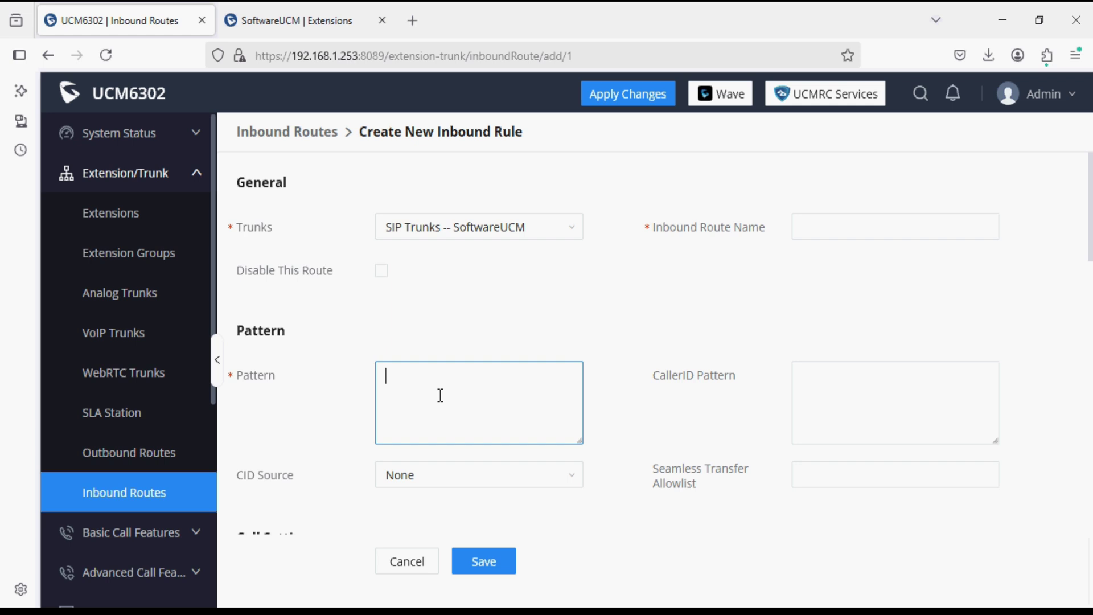
click(617, 416)
scroll(619, 420, down, 3)
scroll(619, 420, down, 8)
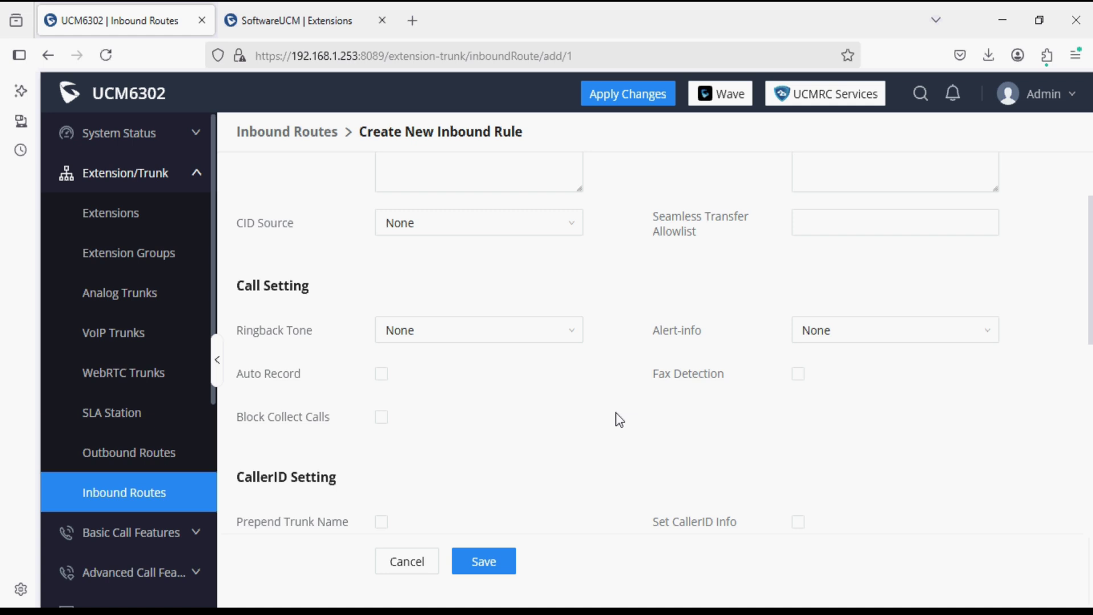
scroll(598, 430, down, 5)
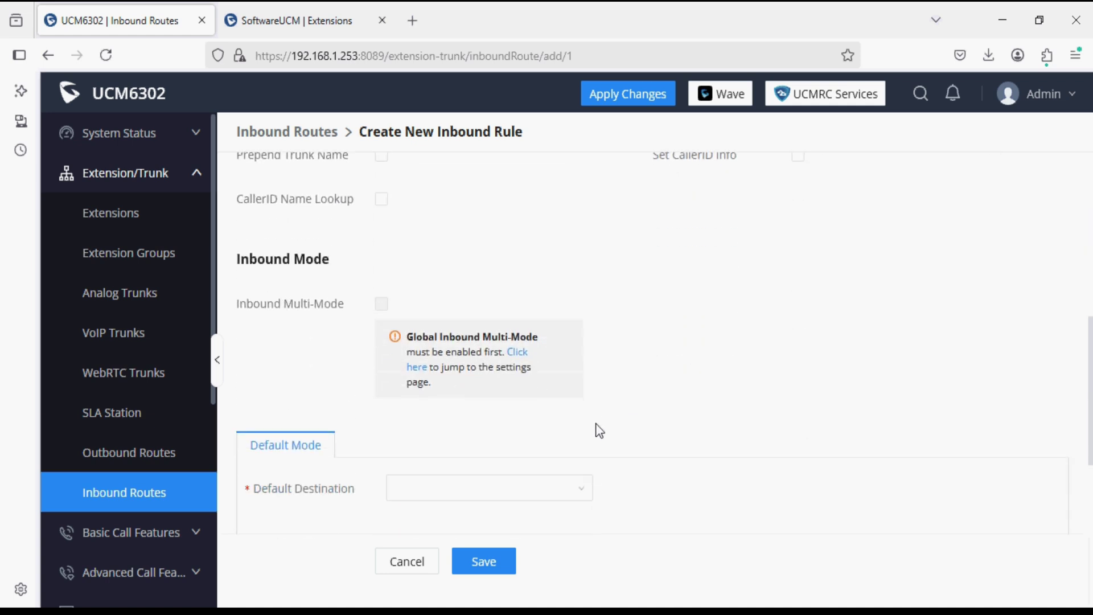
click(501, 345)
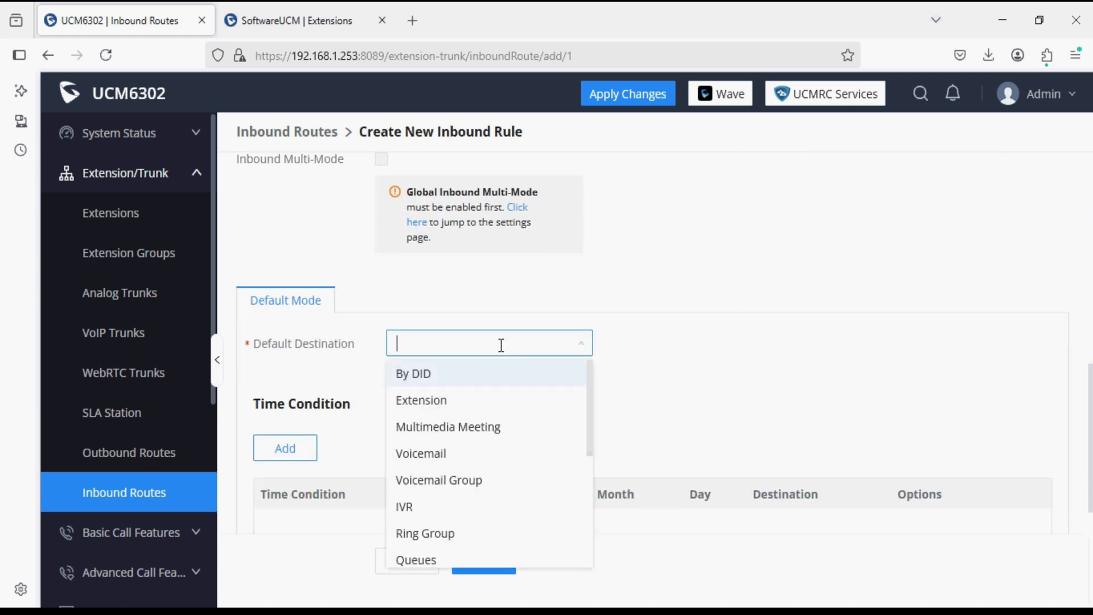
click(446, 374)
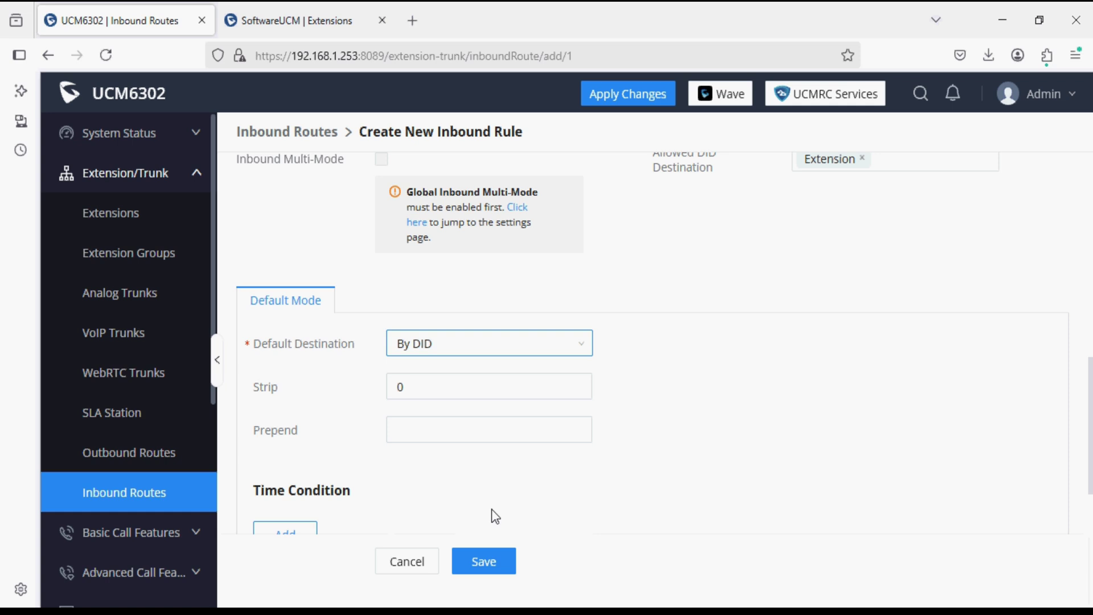
Name the inbound route IN_SoftwareUCM, save it, and apply the changes
click(484, 561)
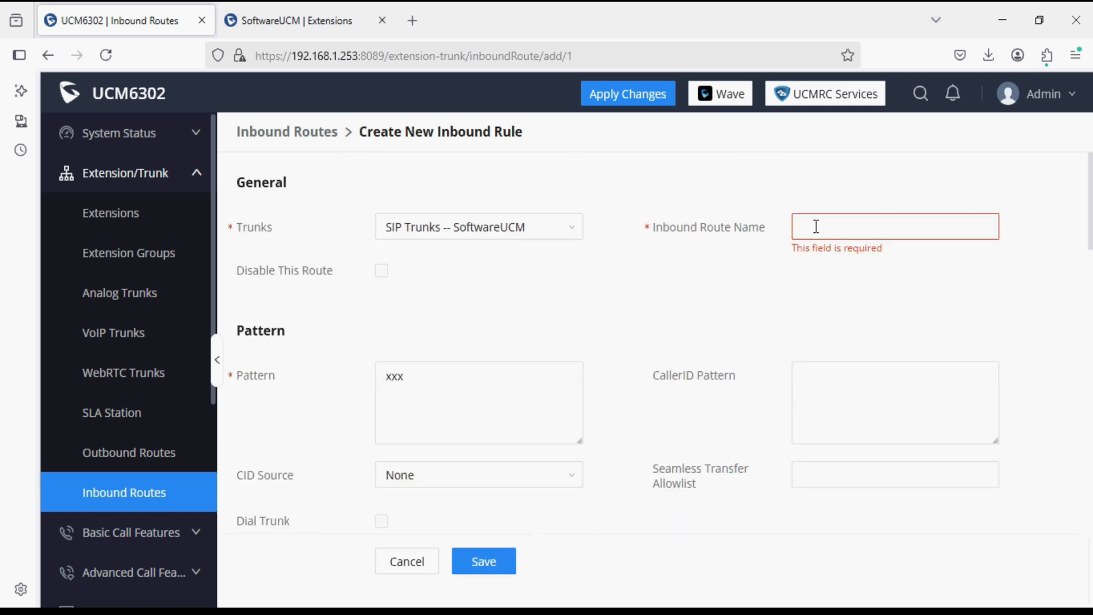
text(I)
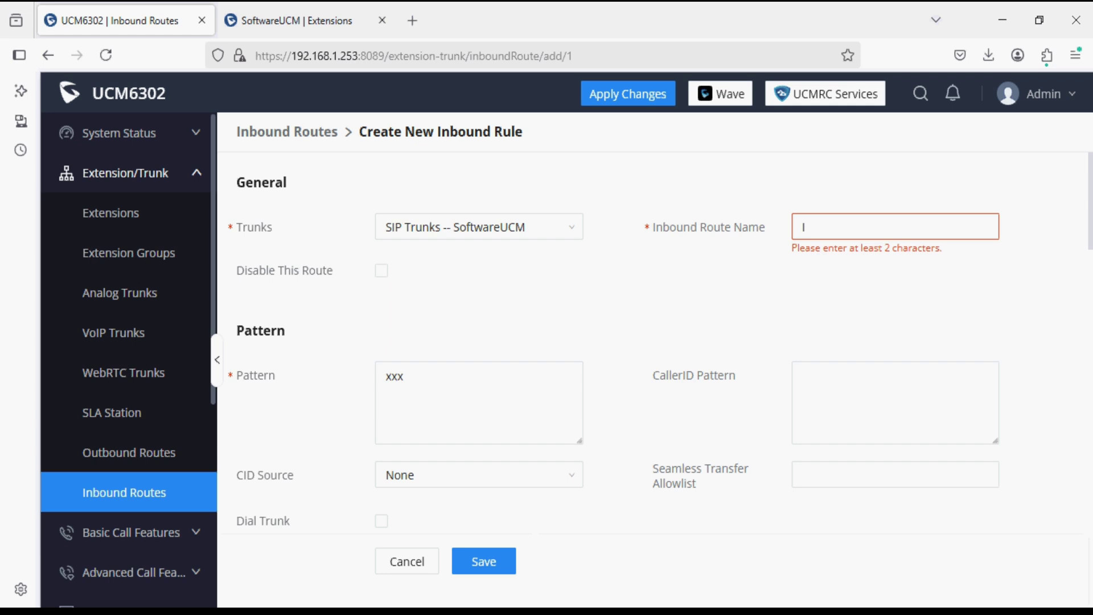
text(N_SoftwareUCM)
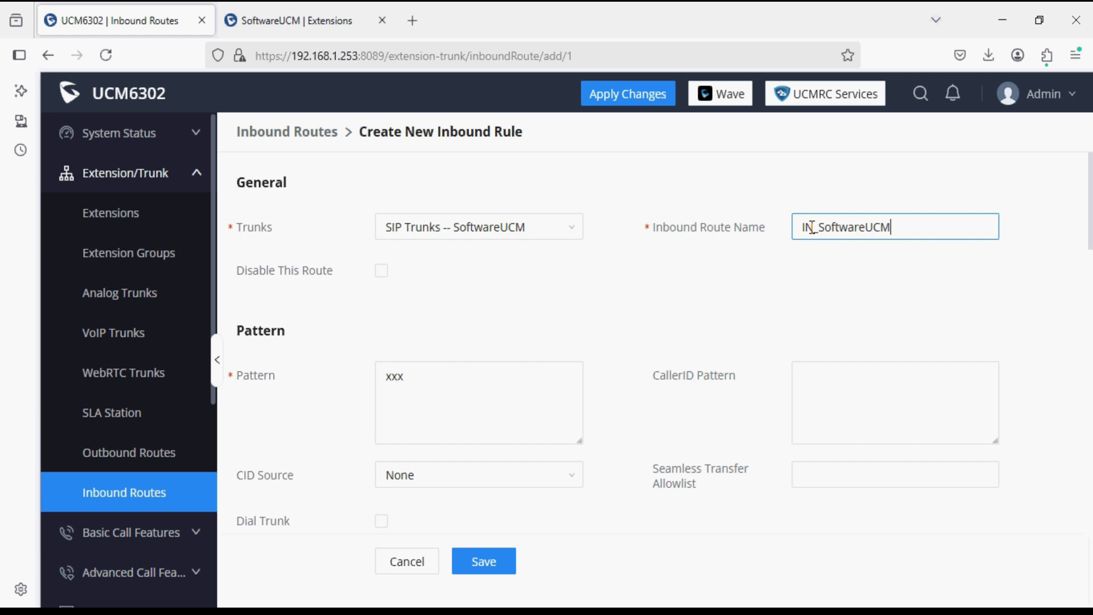
click(468, 560)
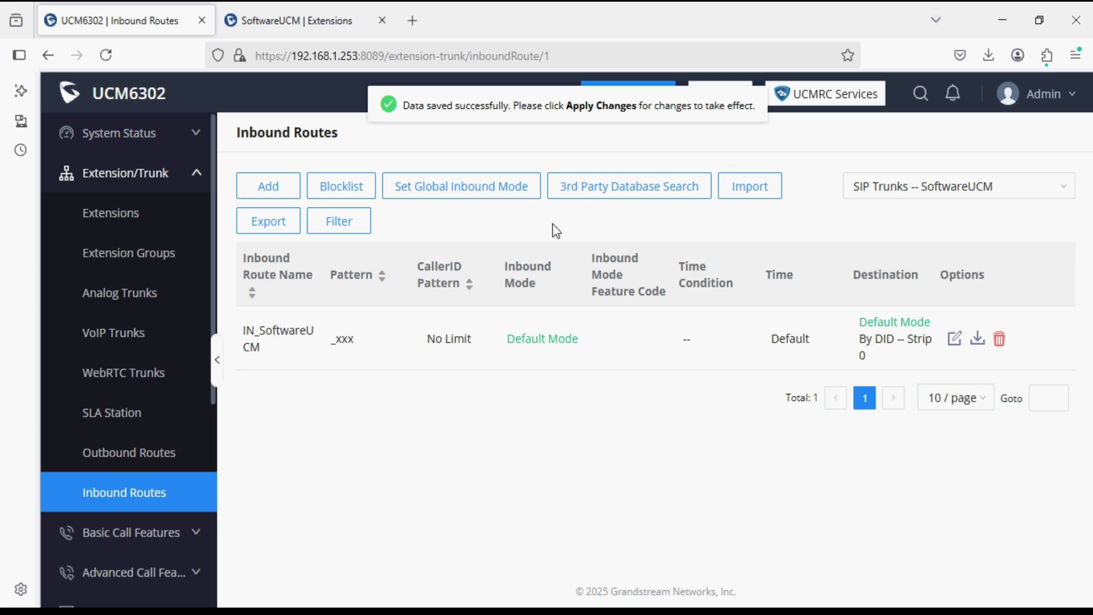
click(605, 98)
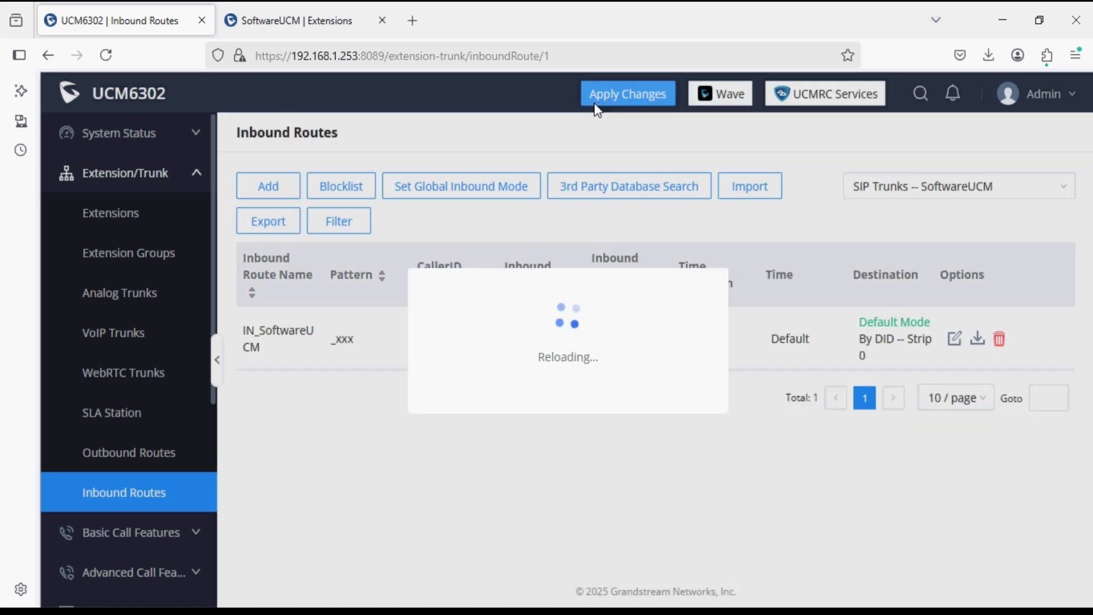
On SoftwareUCM, create peer SIP trunk 'UCM6302' with host 192.168.1.253
click(309, 30)
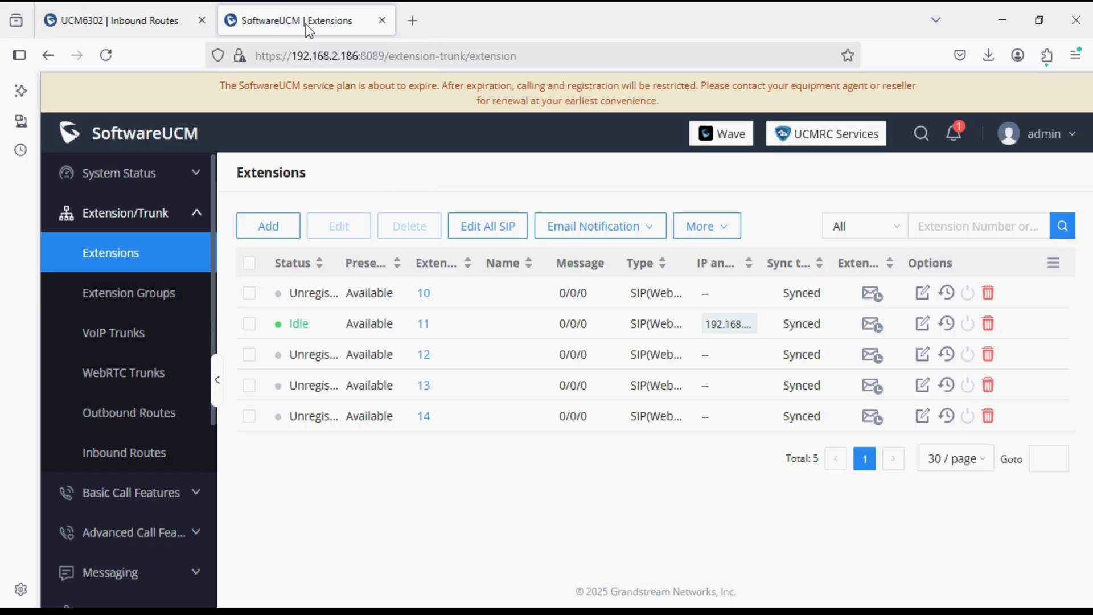
click(118, 339)
click(307, 257)
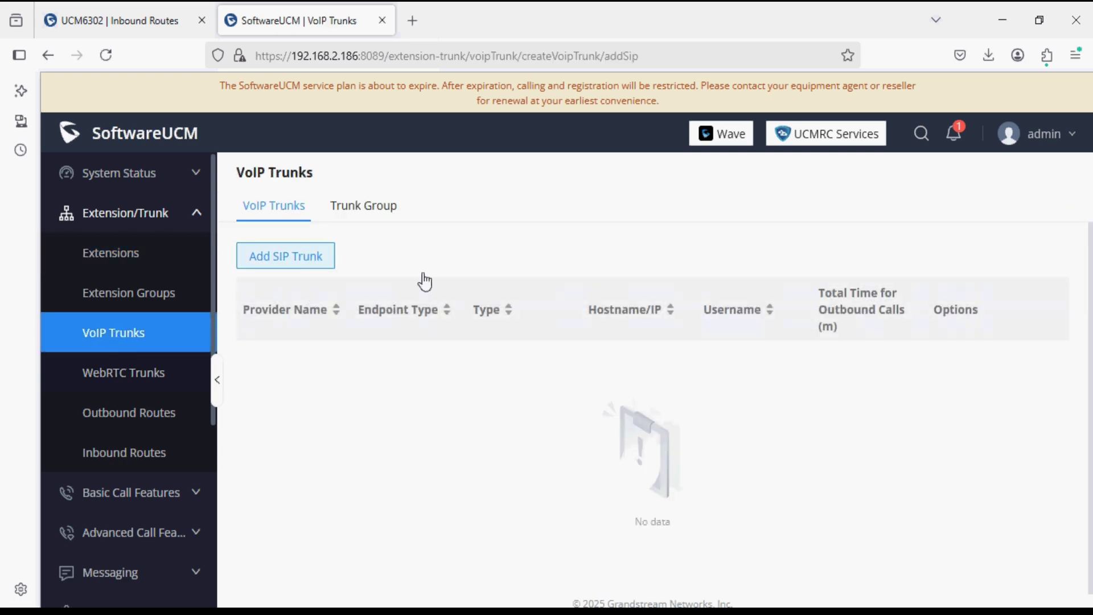
click(420, 367)
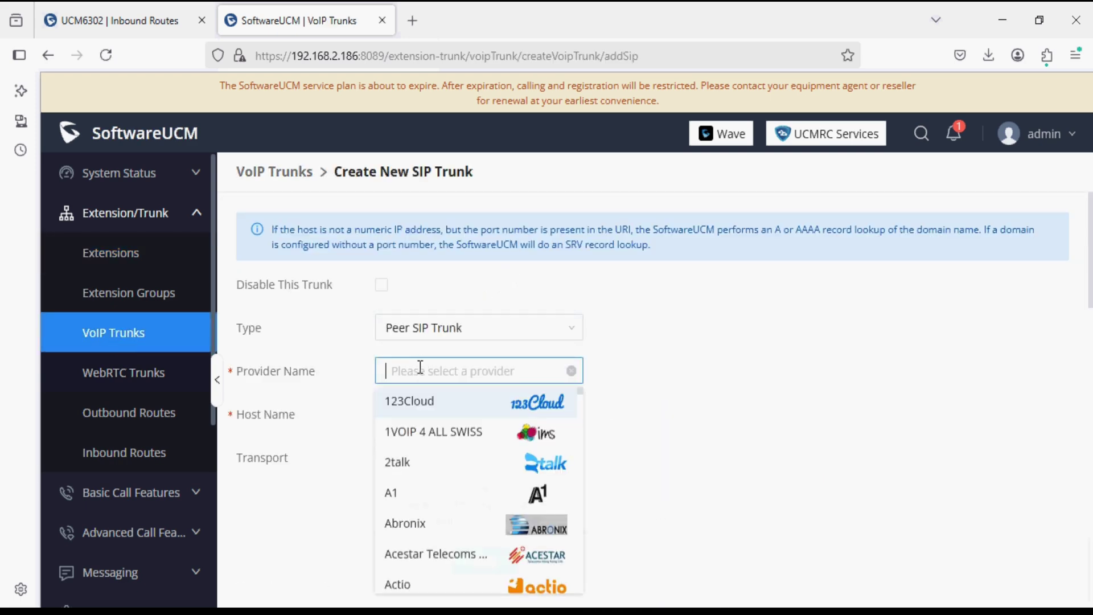
text(UCM6302)
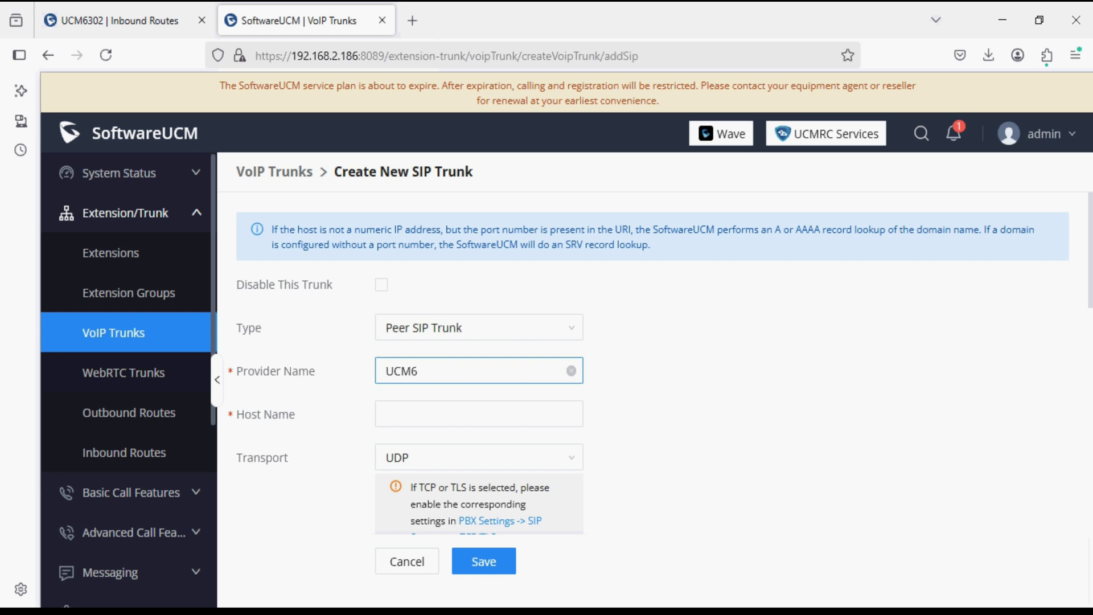
click(422, 415)
text(192.168.1)
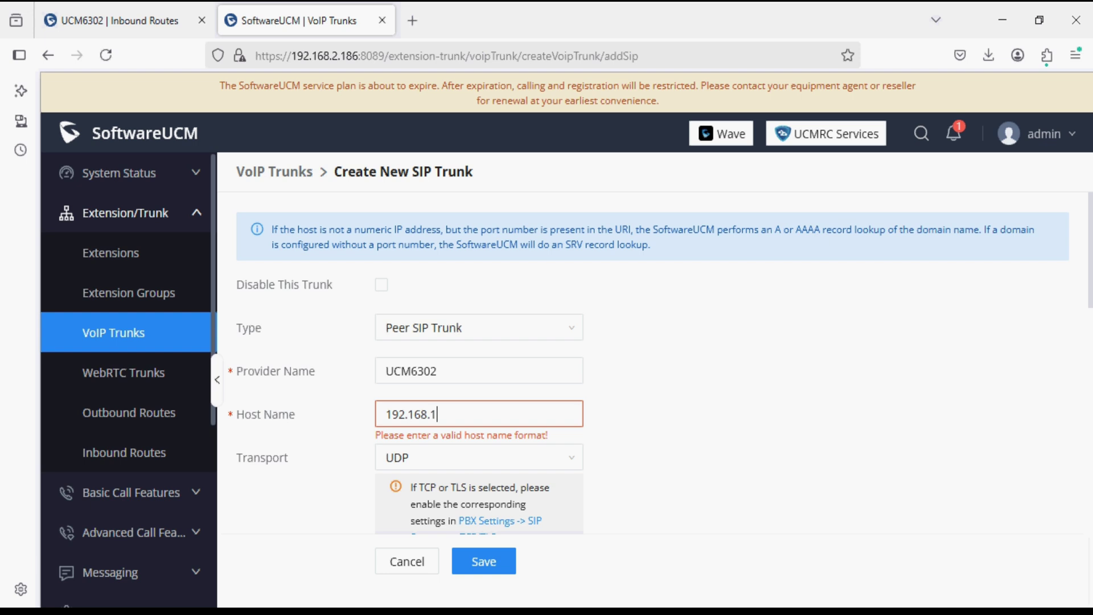
text(.253)
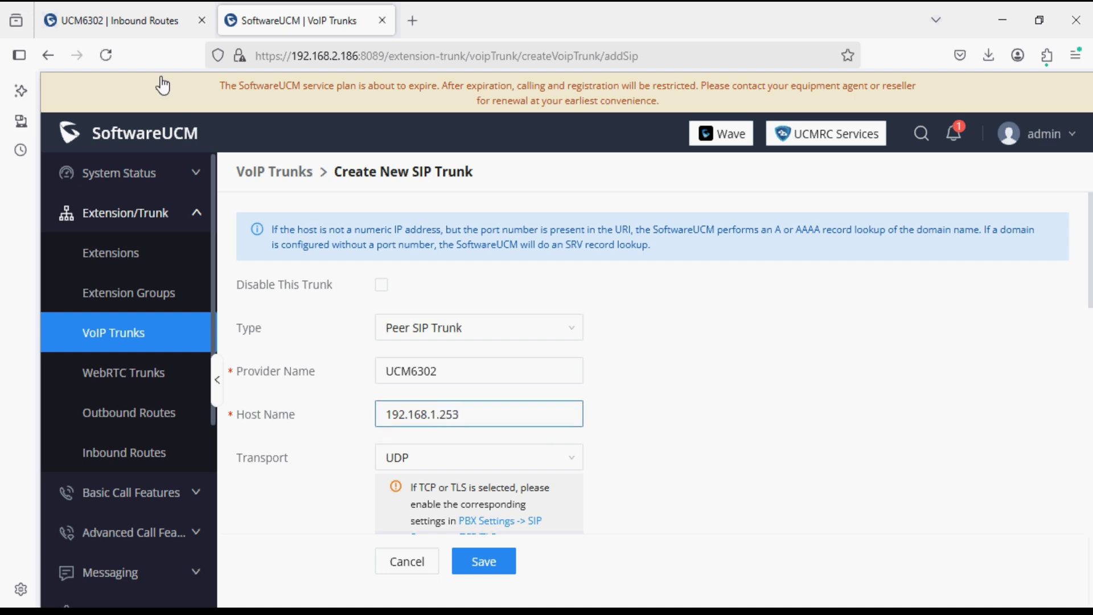
click(133, 19)
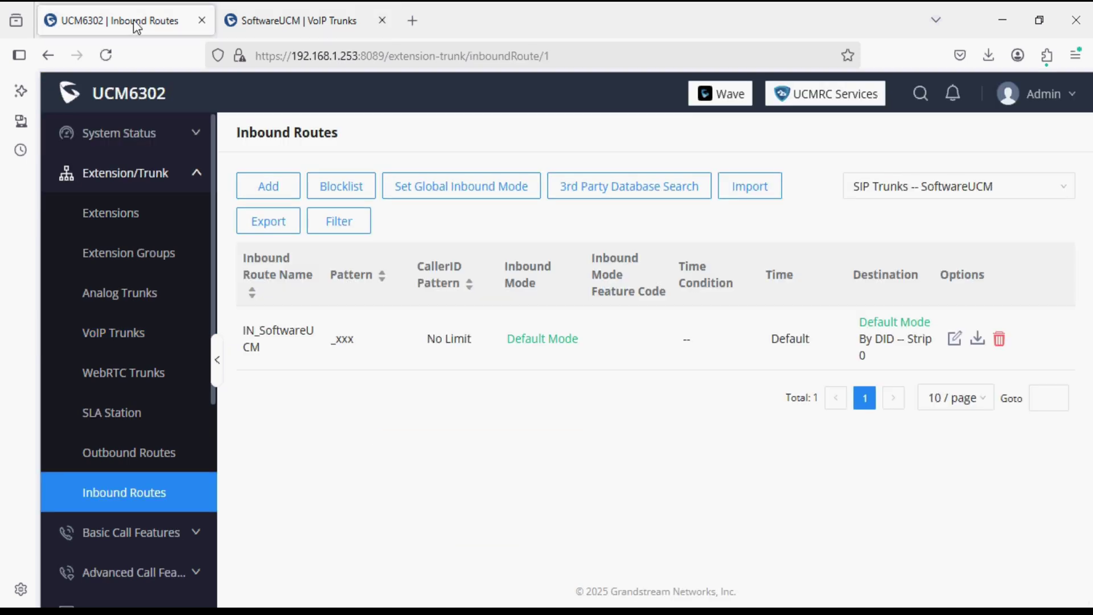
click(328, 16)
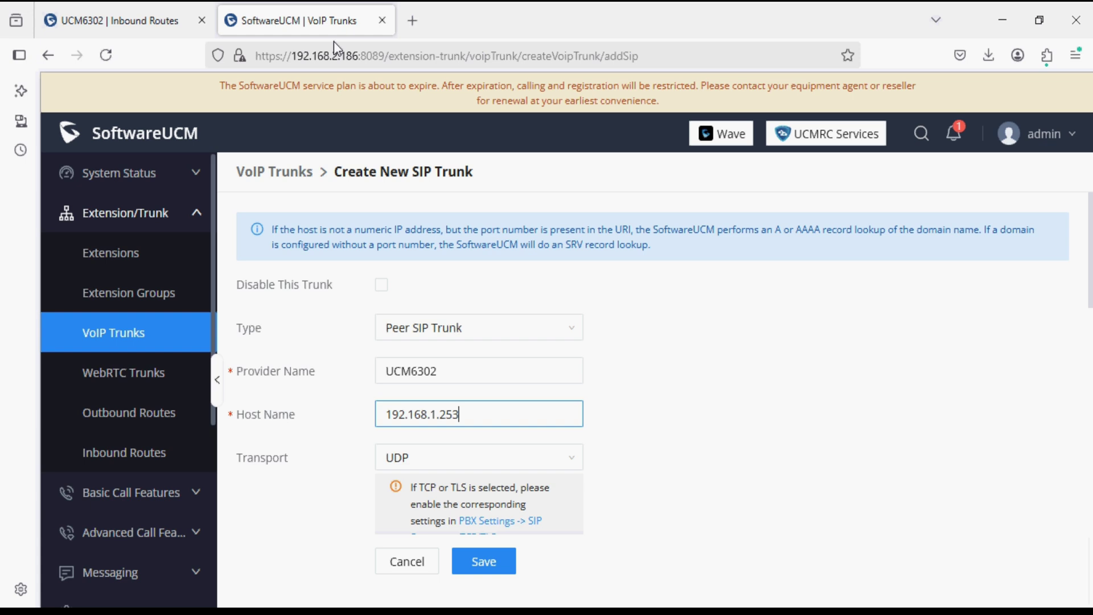
scroll(590, 432, down, 6)
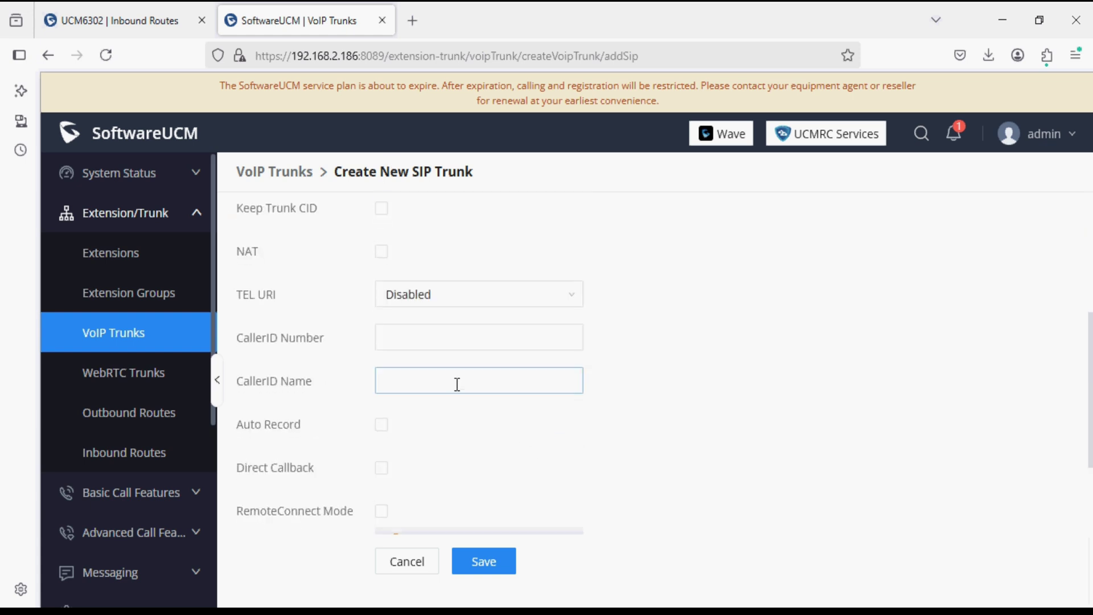
click(483, 561)
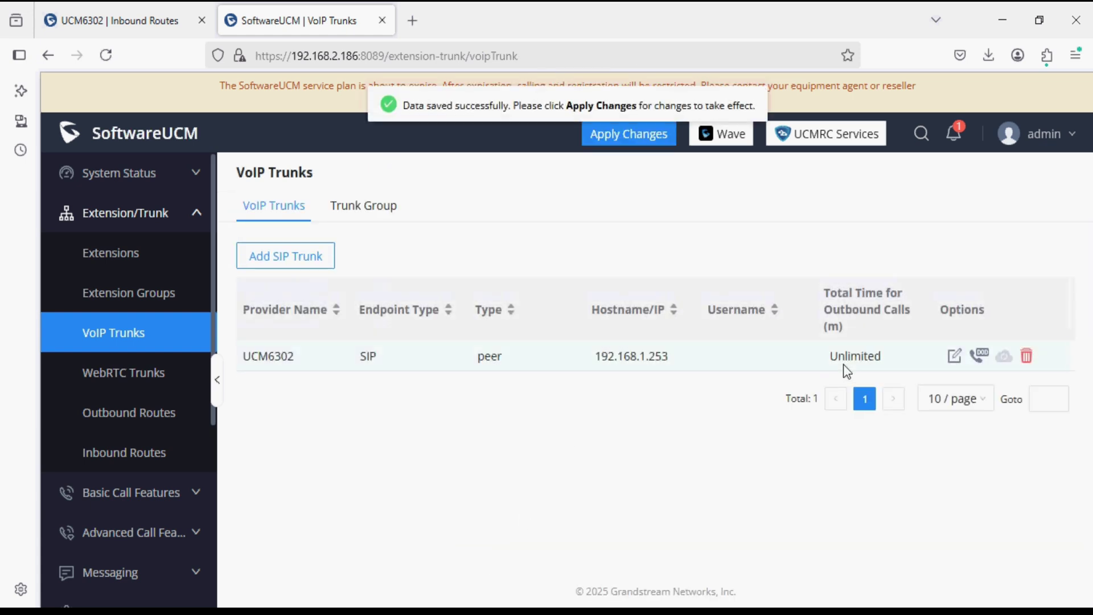
Enable 60 s heartbeat detection on the UCM6302 trunk, save, and show Outbound Routes
click(953, 358)
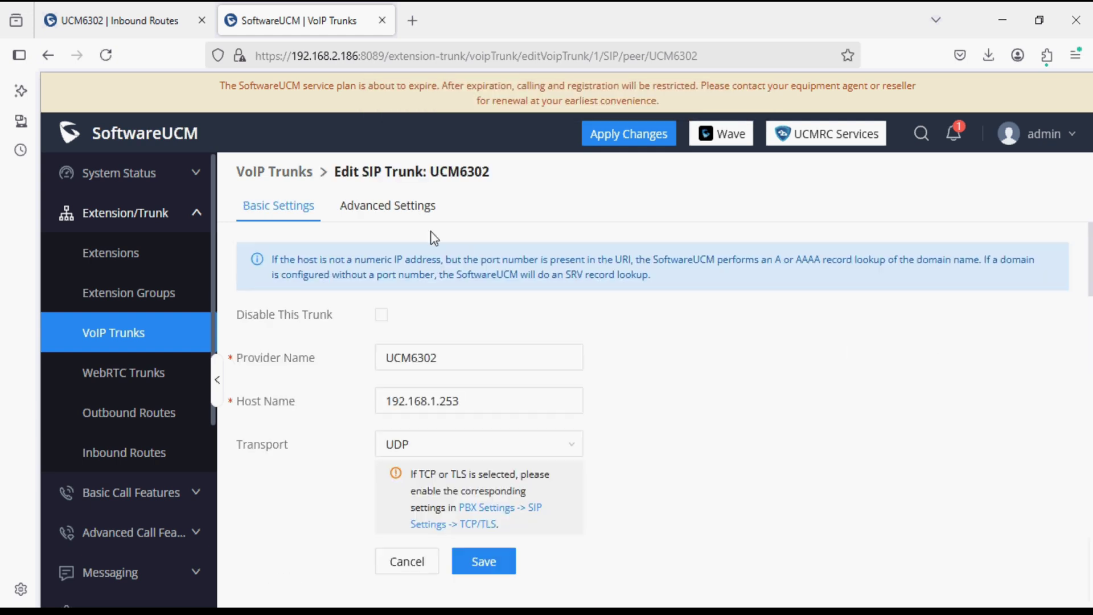
click(411, 210)
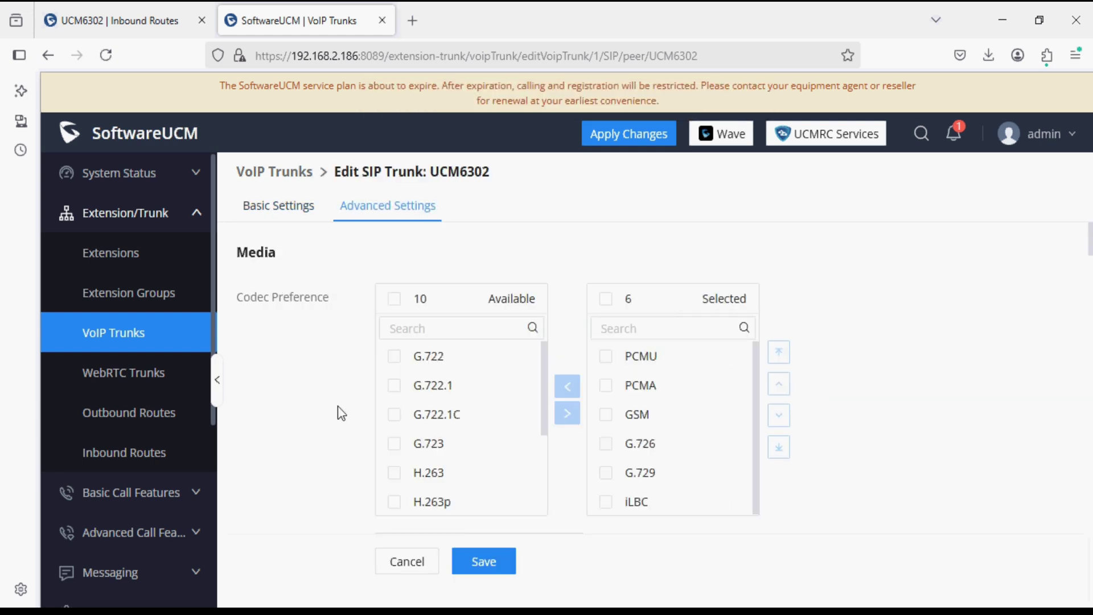
scroll(339, 412, down, 5)
scroll(341, 414, down, 4)
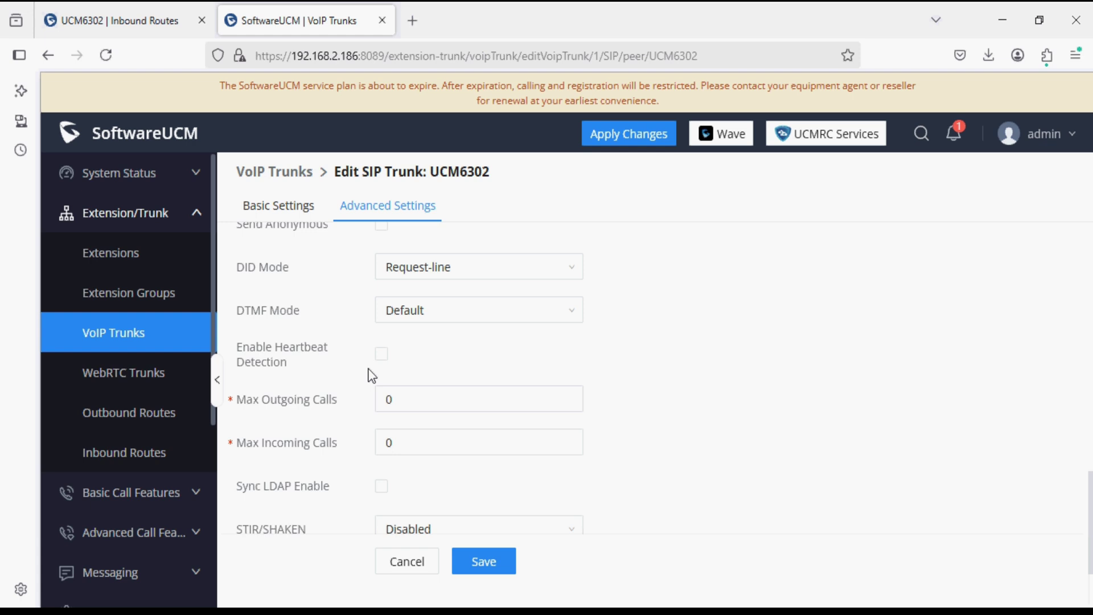
drag(256, 349, 311, 357)
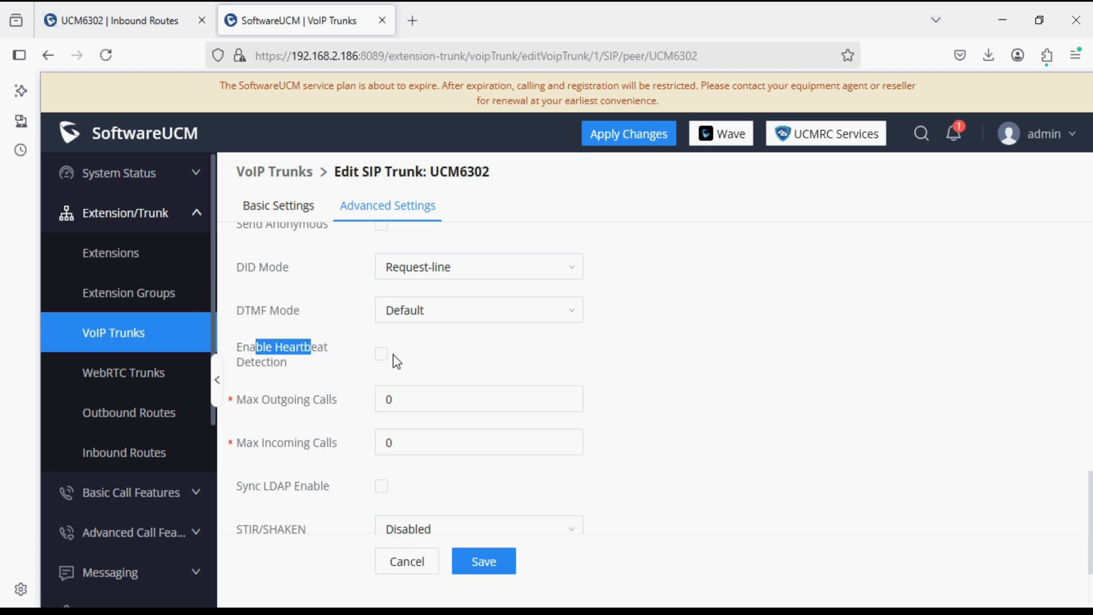
click(382, 354)
click(485, 564)
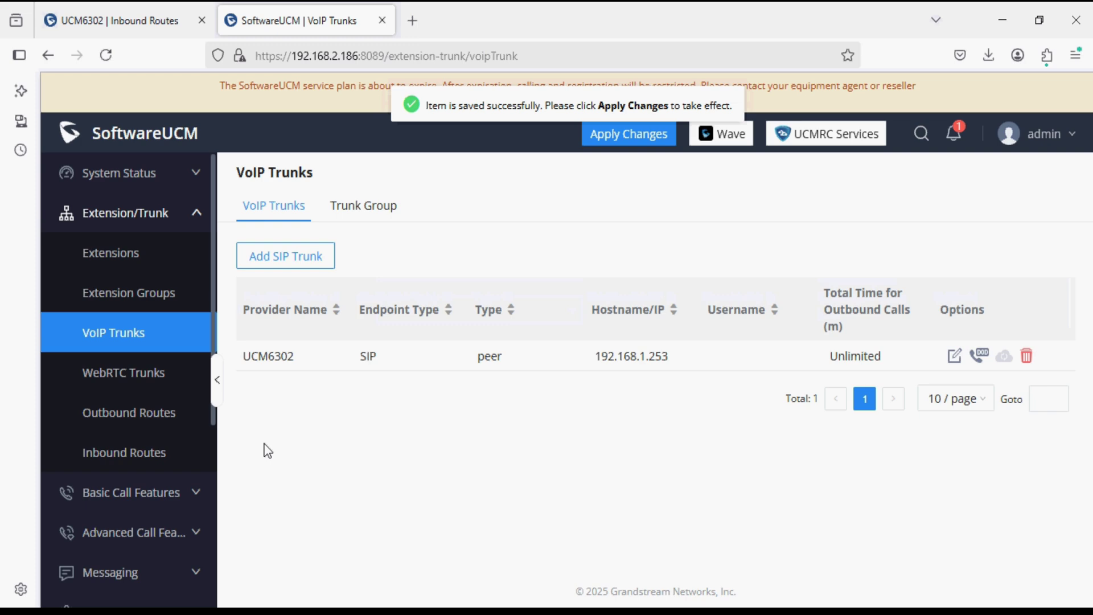
click(162, 411)
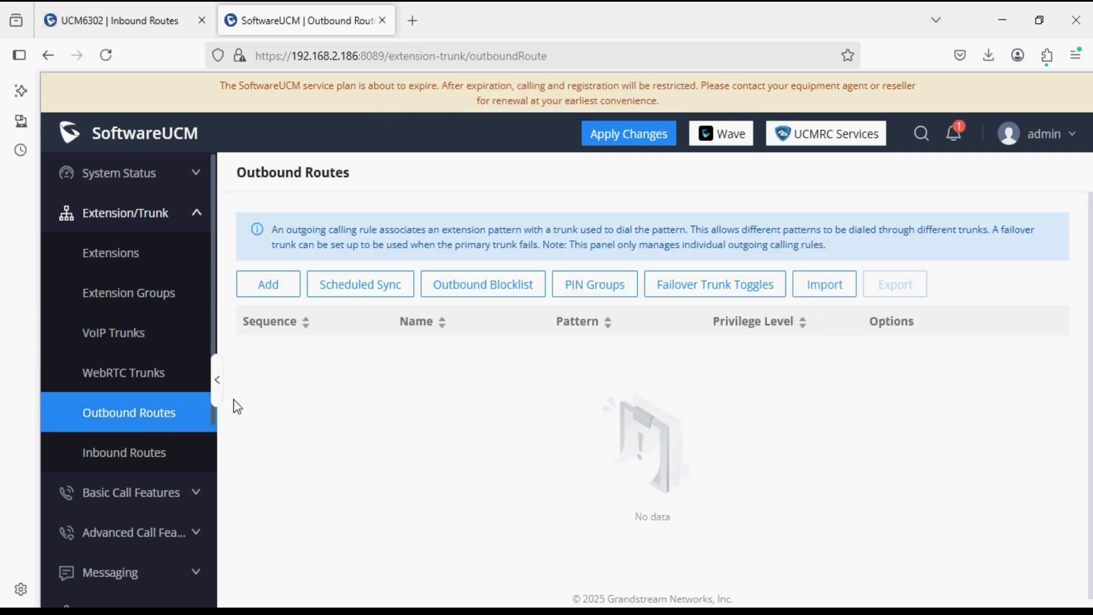
Start outbound route Out_UCM6302 with pattern _xxx, checking UCM6302's extension numbers
click(149, 22)
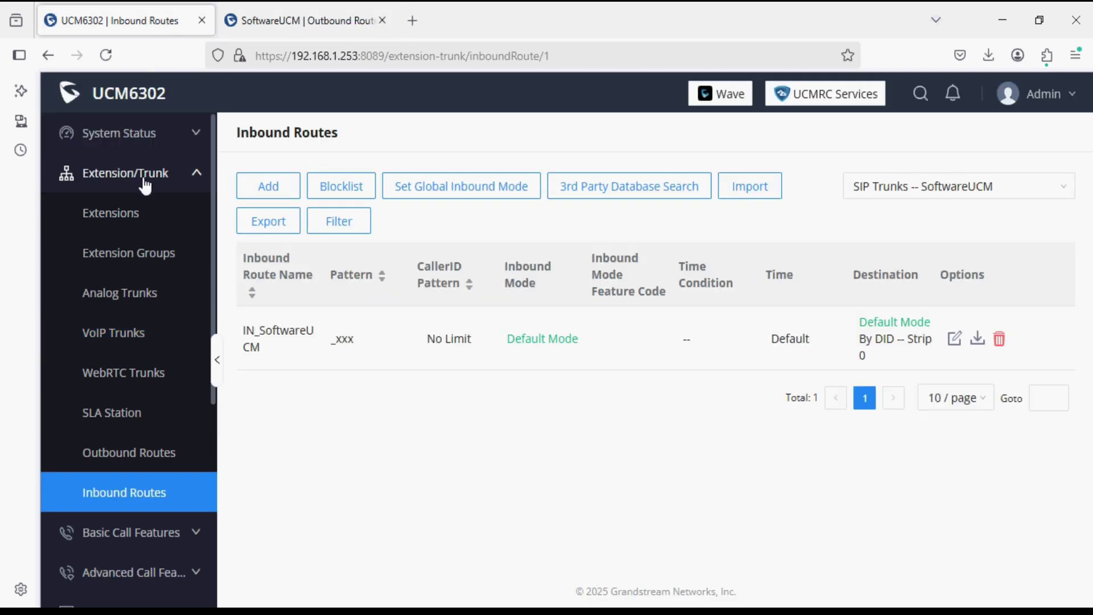
click(137, 222)
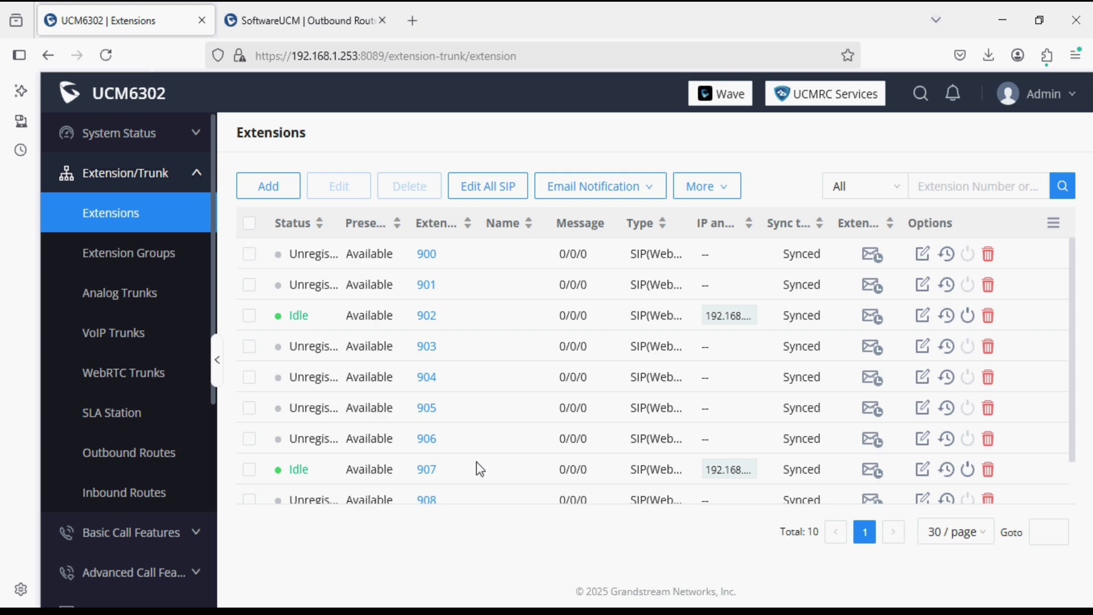
click(301, 22)
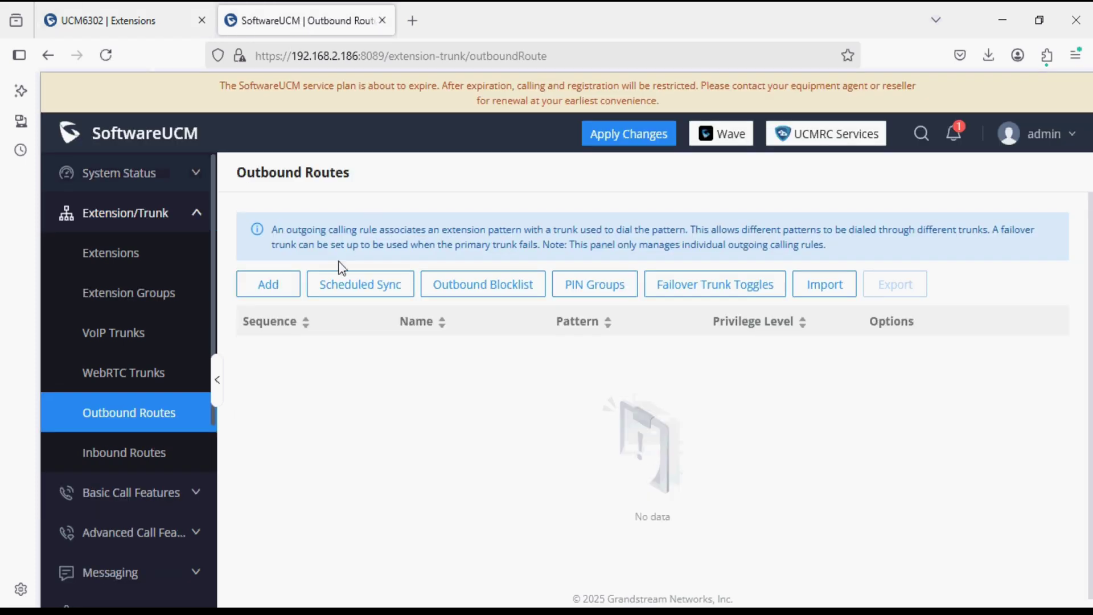
click(291, 284)
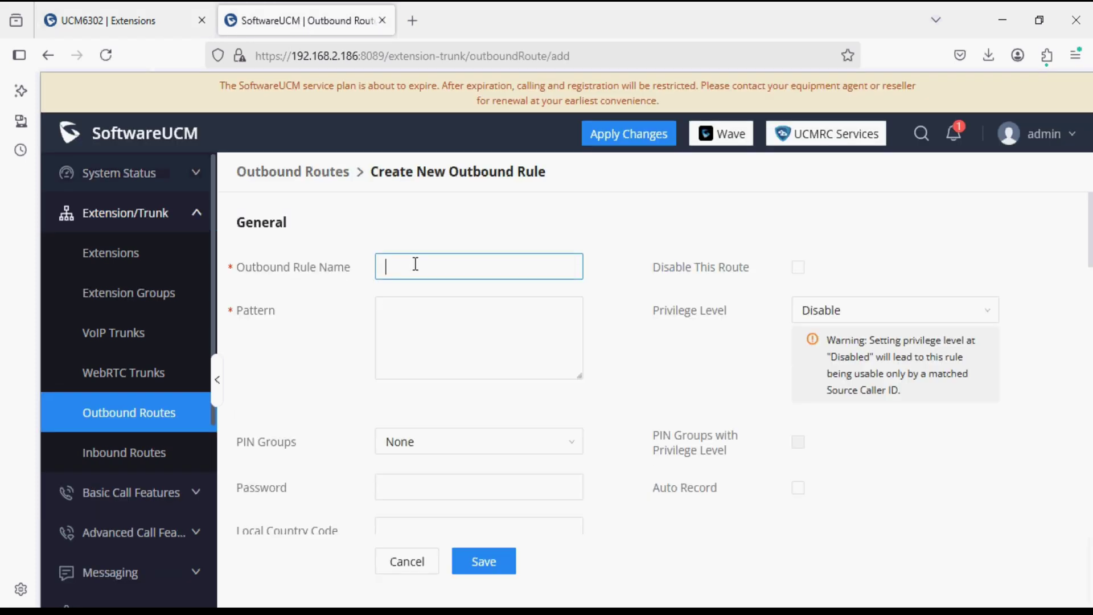
text(Out_UCM6302)
click(386, 310)
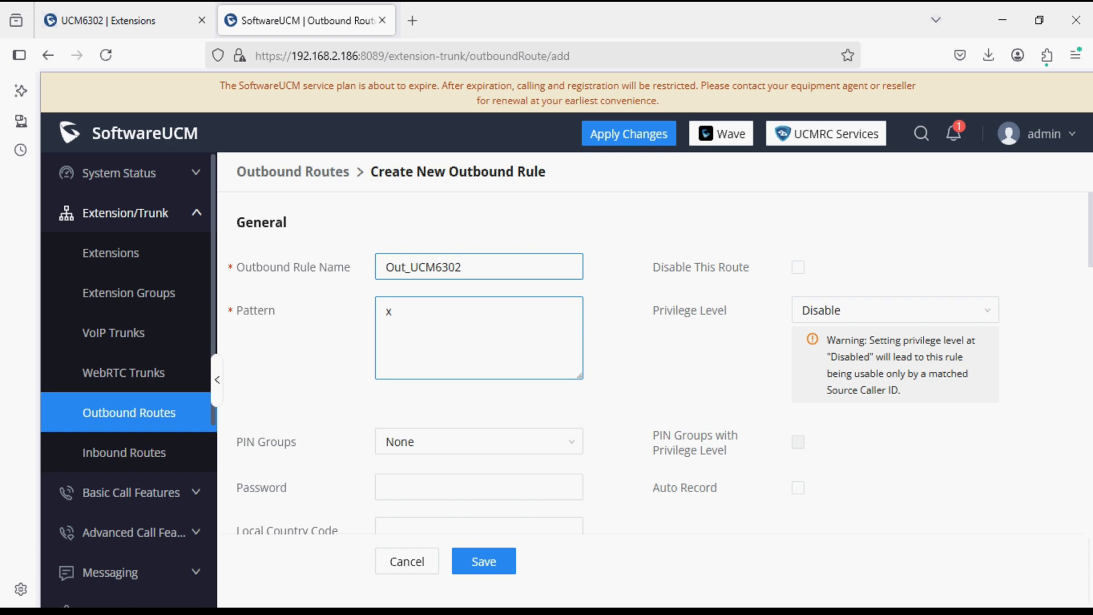
click(110, 3)
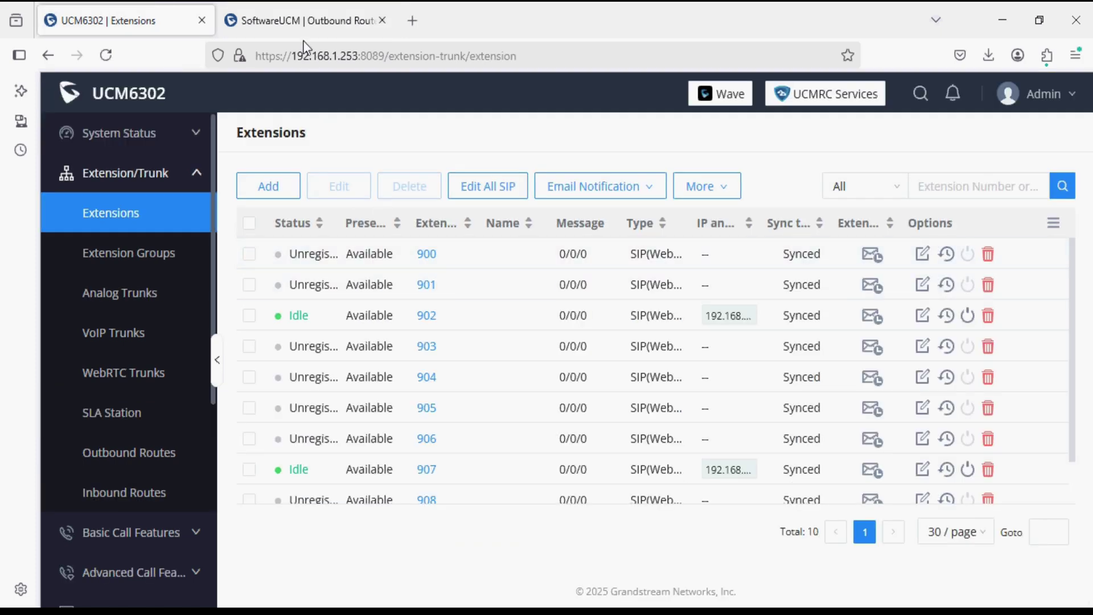
click(301, 20)
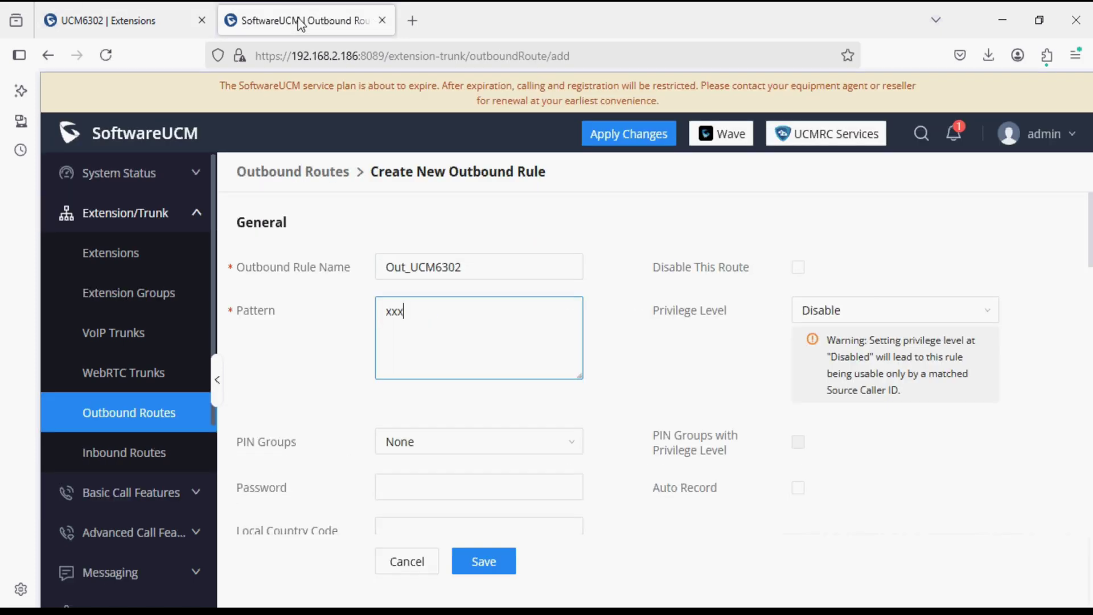
click(651, 414)
Enable the Source Caller ID Allowlist with All extensions allowed
scroll(651, 415, down, 4)
scroll(604, 431, down, 1)
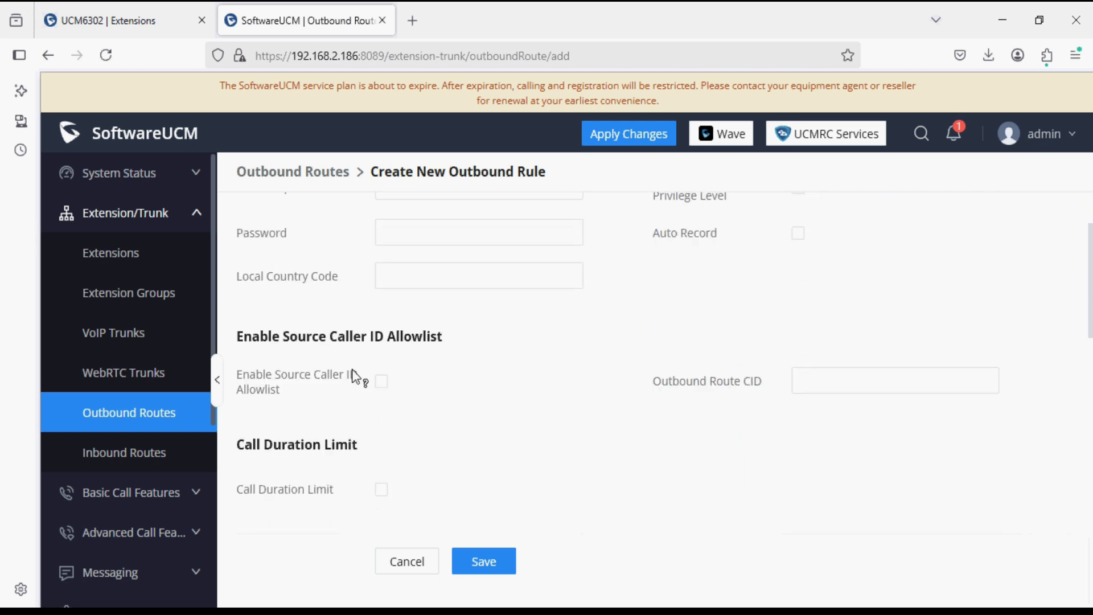
click(381, 382)
scroll(381, 382, down, 1)
click(381, 383)
click(848, 395)
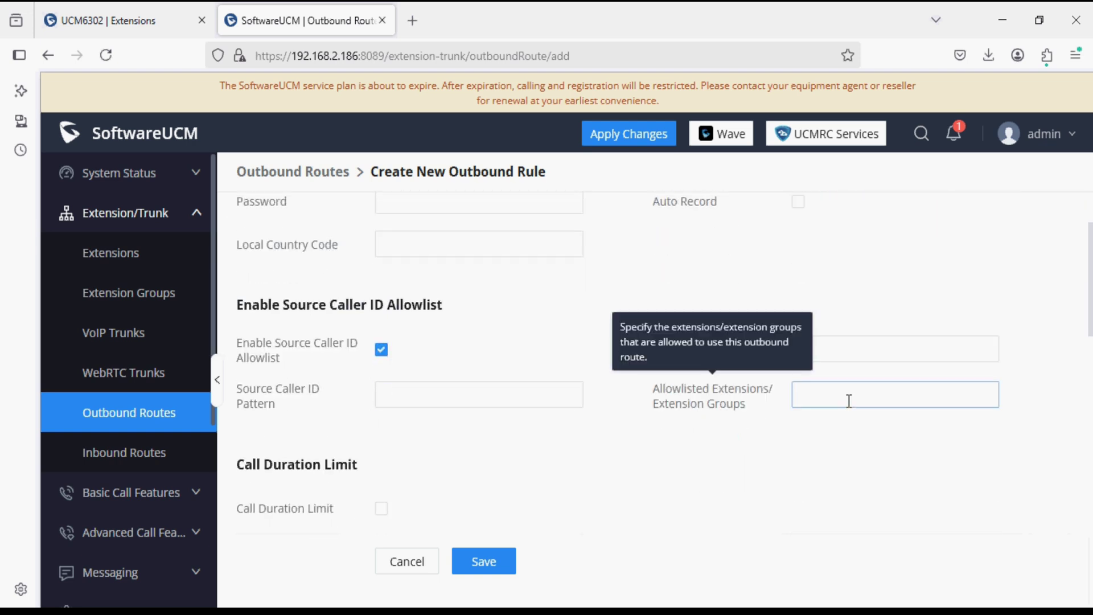
click(818, 188)
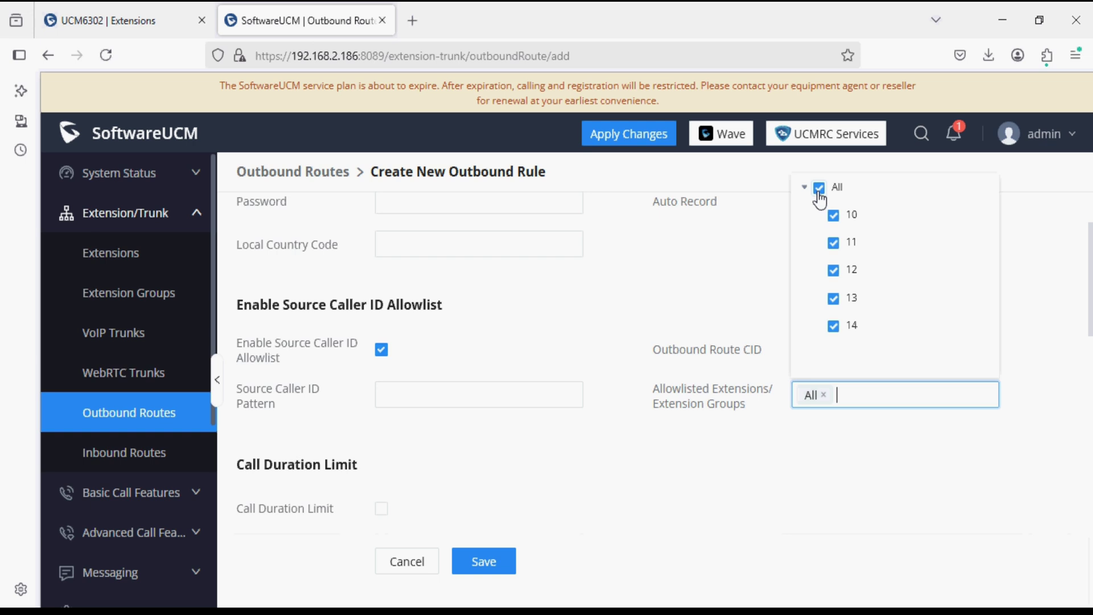
click(643, 299)
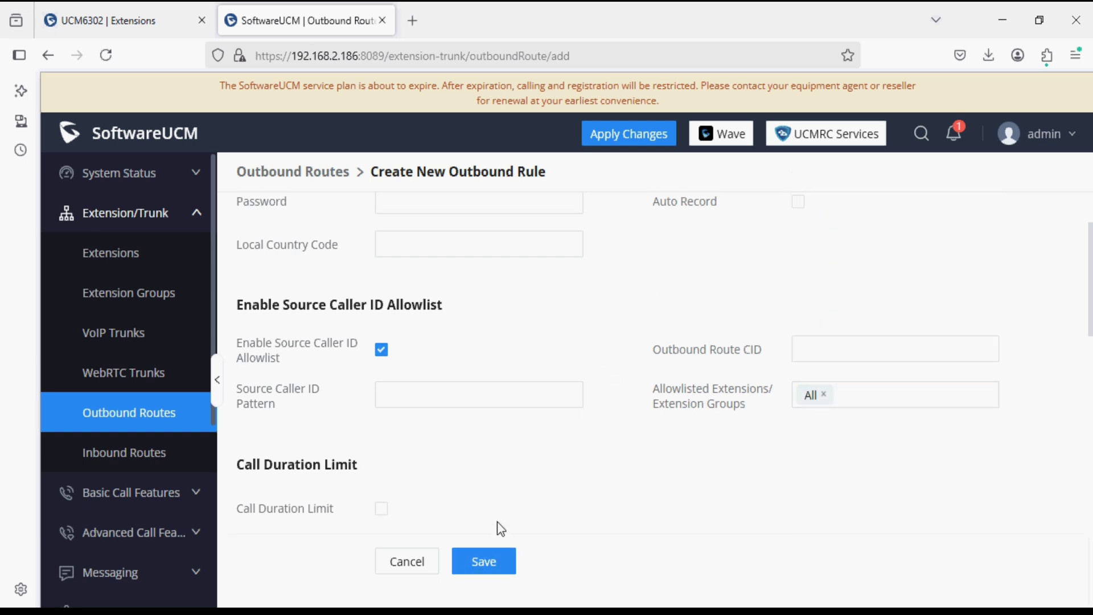
Set the route's trunk to SIP Trunks -- UCM6302 and save it
scroll(490, 507, down, 5)
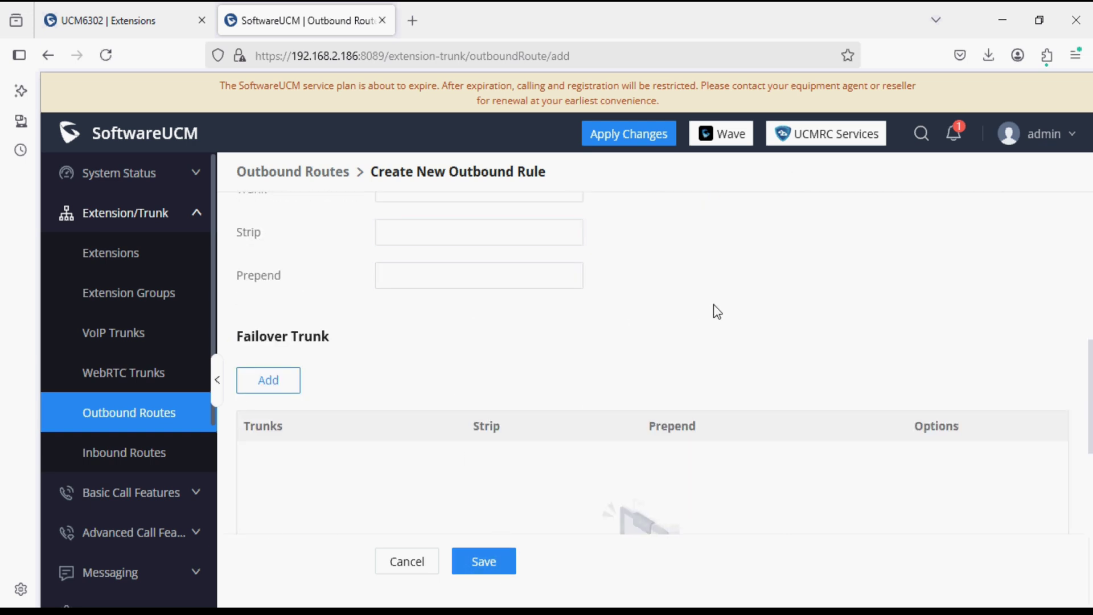
scroll(713, 304, up, 3)
click(549, 276)
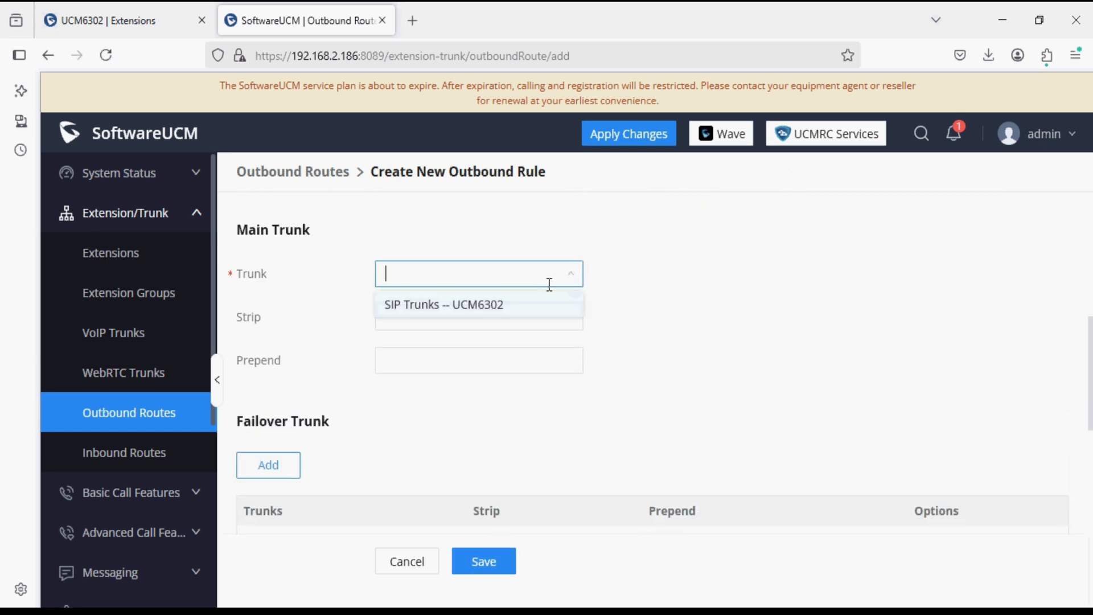
click(490, 307)
click(493, 570)
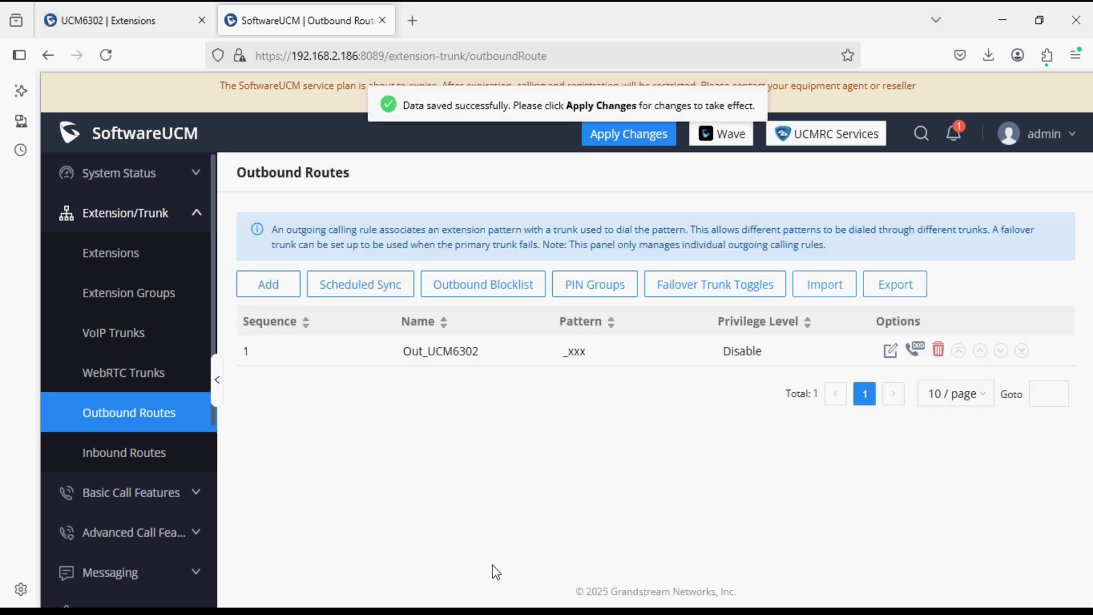
Start inbound route IN_UCM6302 with dial pattern _xx
click(129, 449)
click(257, 230)
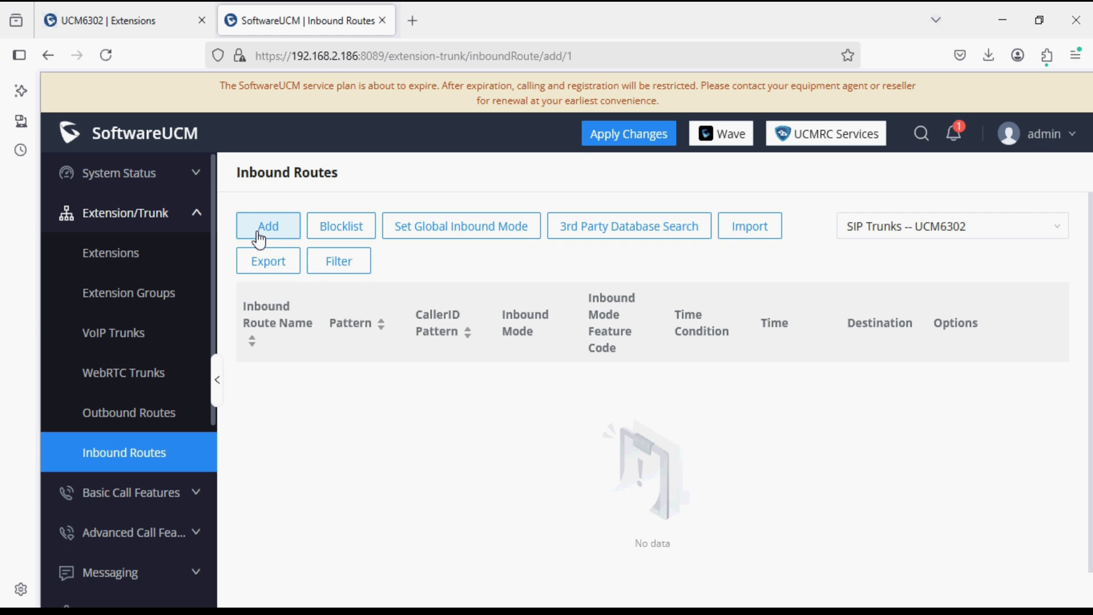
click(535, 412)
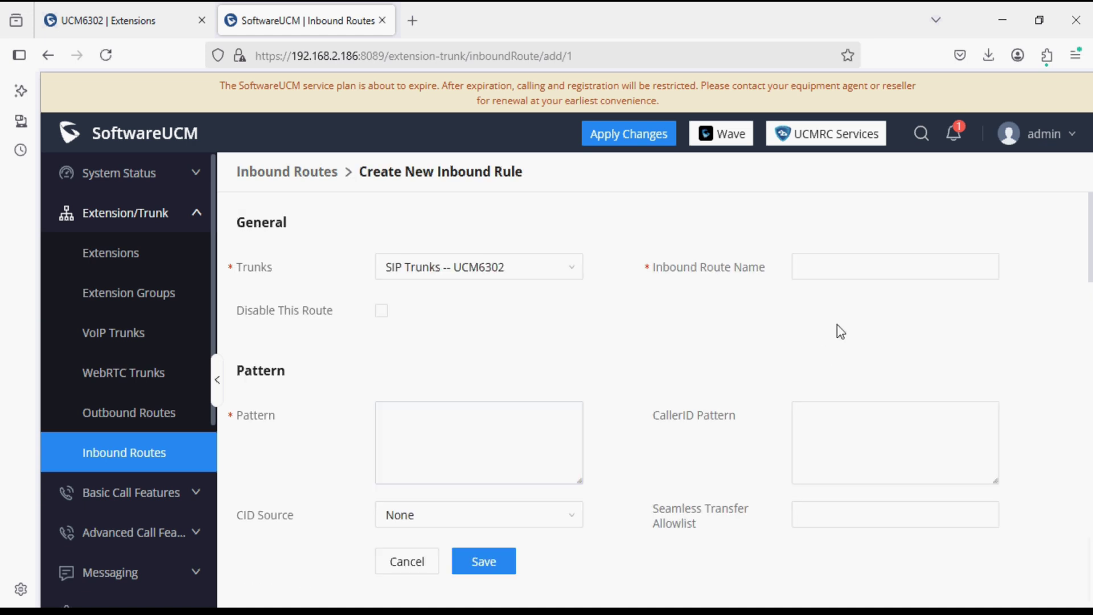
click(851, 276)
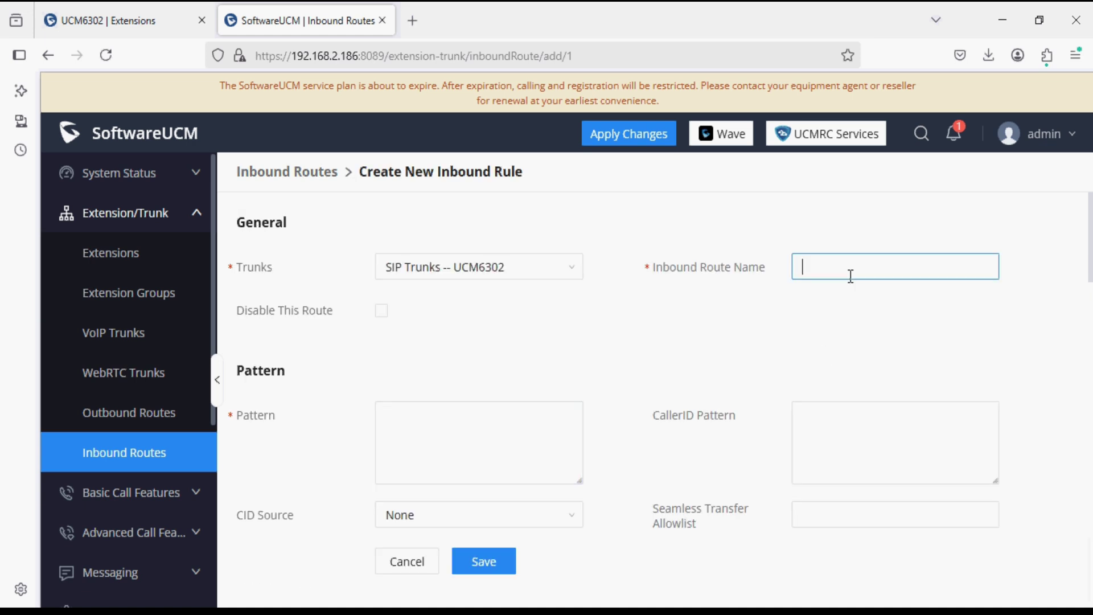
text(IN_UCM6302)
click(530, 433)
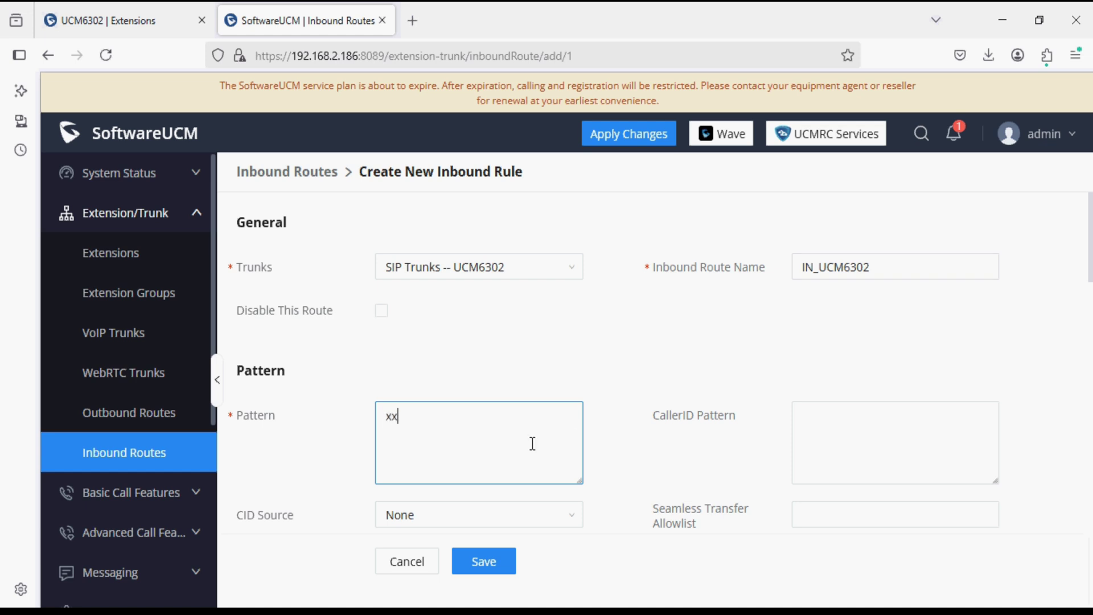
click(626, 408)
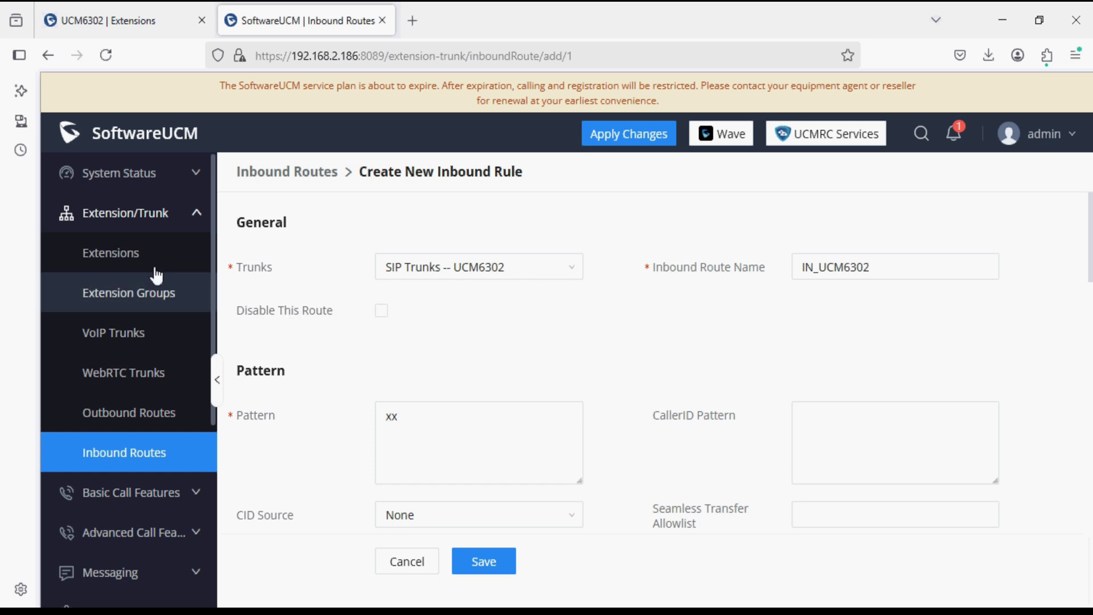
click(420, 420)
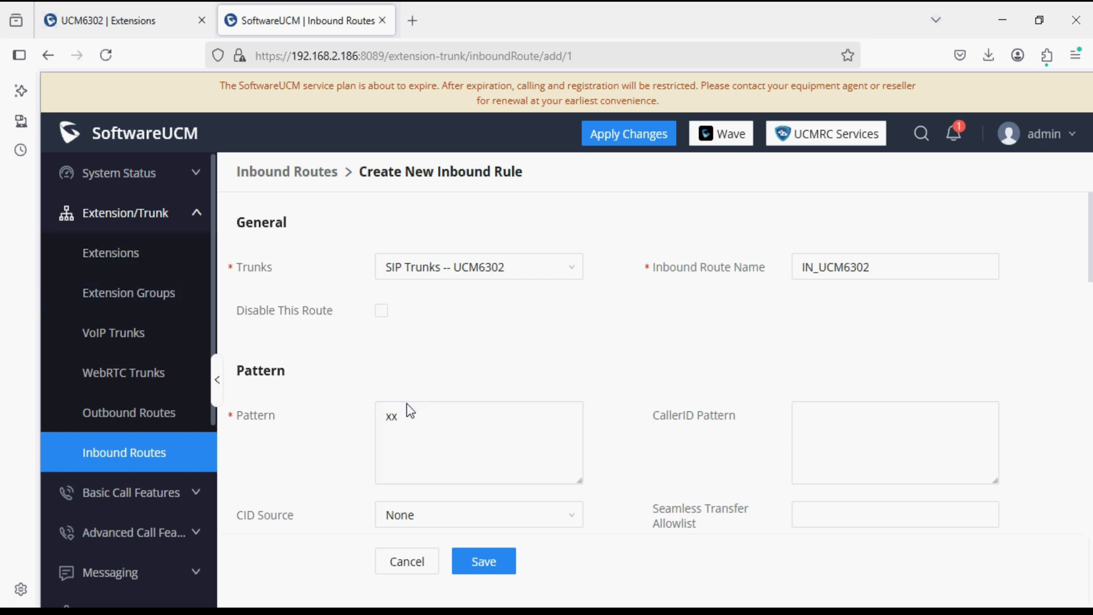
Set the default destination to By DID and save the inbound route
scroll(387, 419, down, 5)
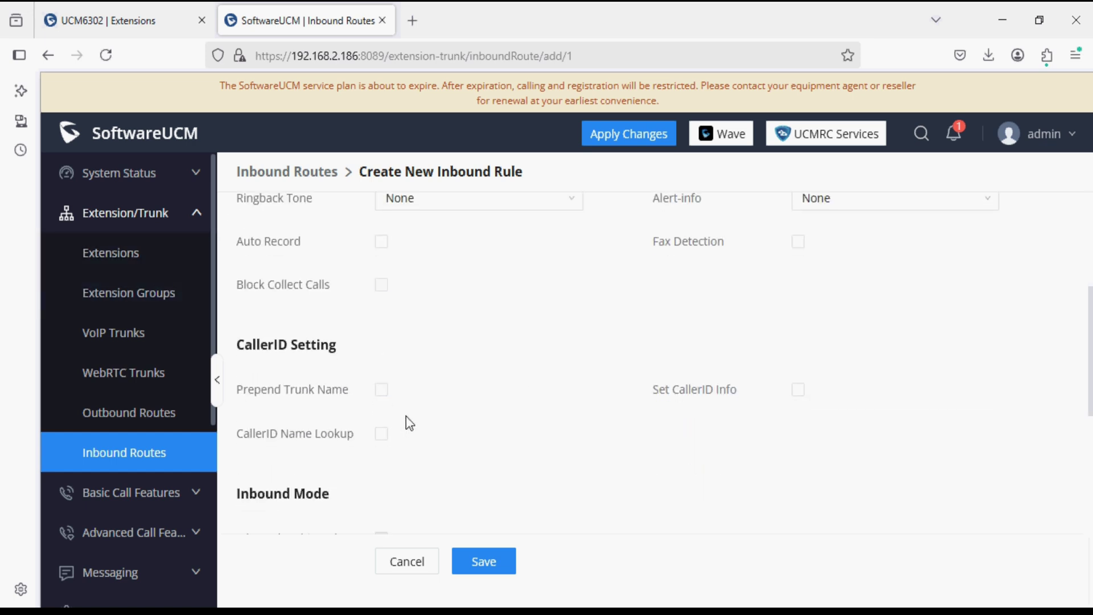
scroll(409, 423, down, 5)
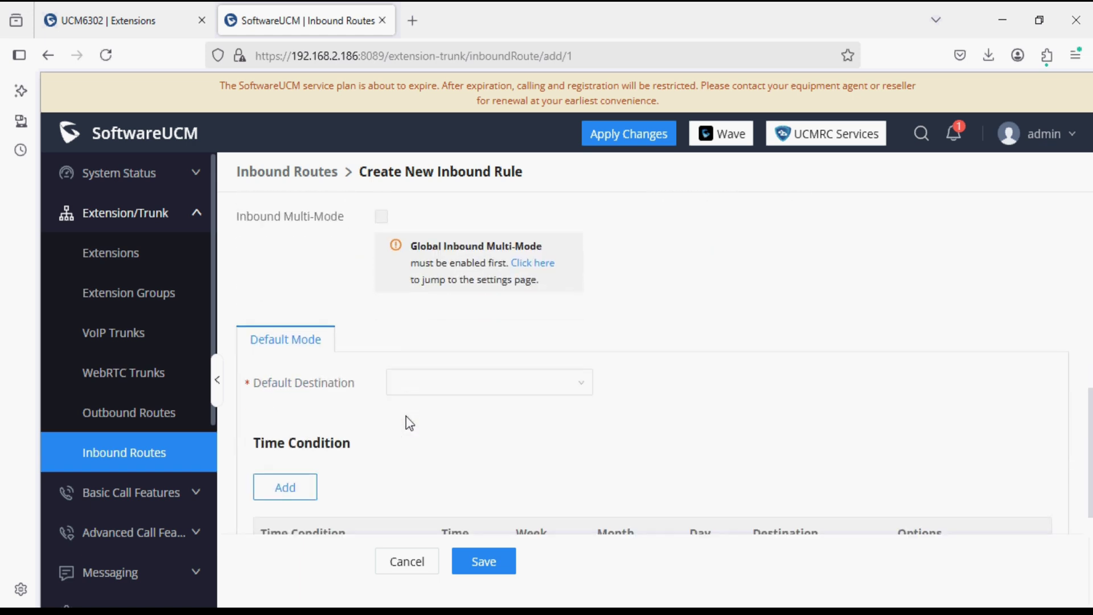
click(433, 377)
click(417, 393)
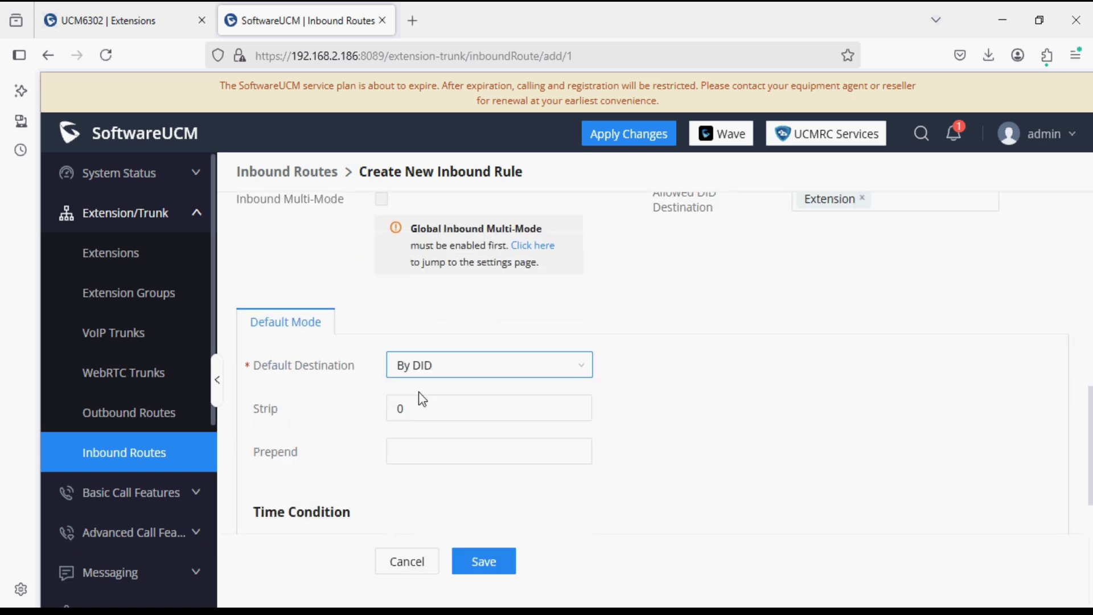
click(485, 561)
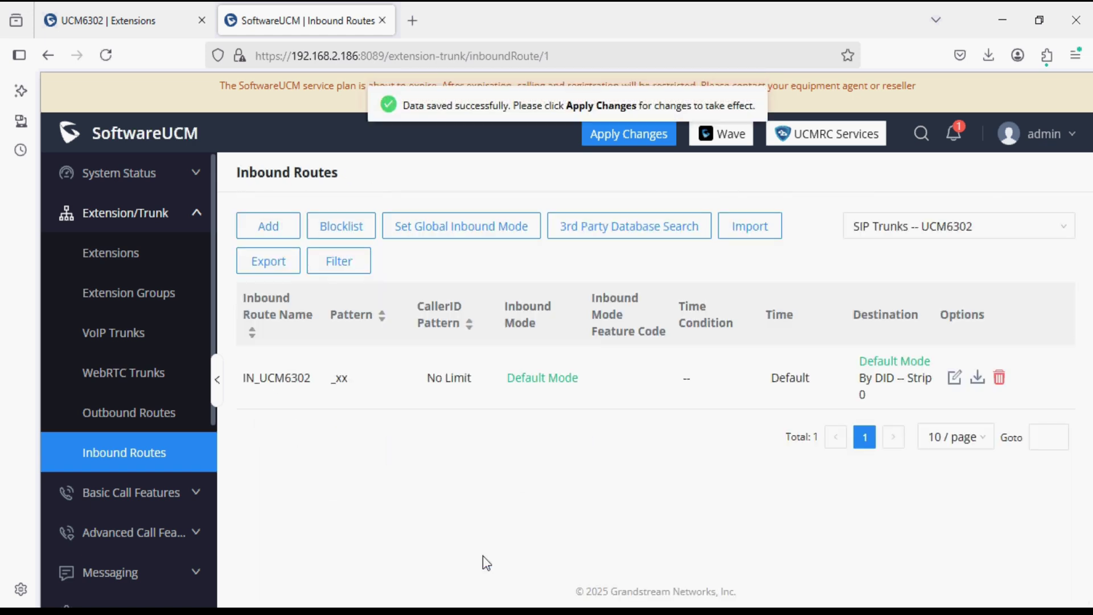
Apply SoftwareUCM's changes and check its dashboard shows the UCM6302 trunk Reachable
click(619, 141)
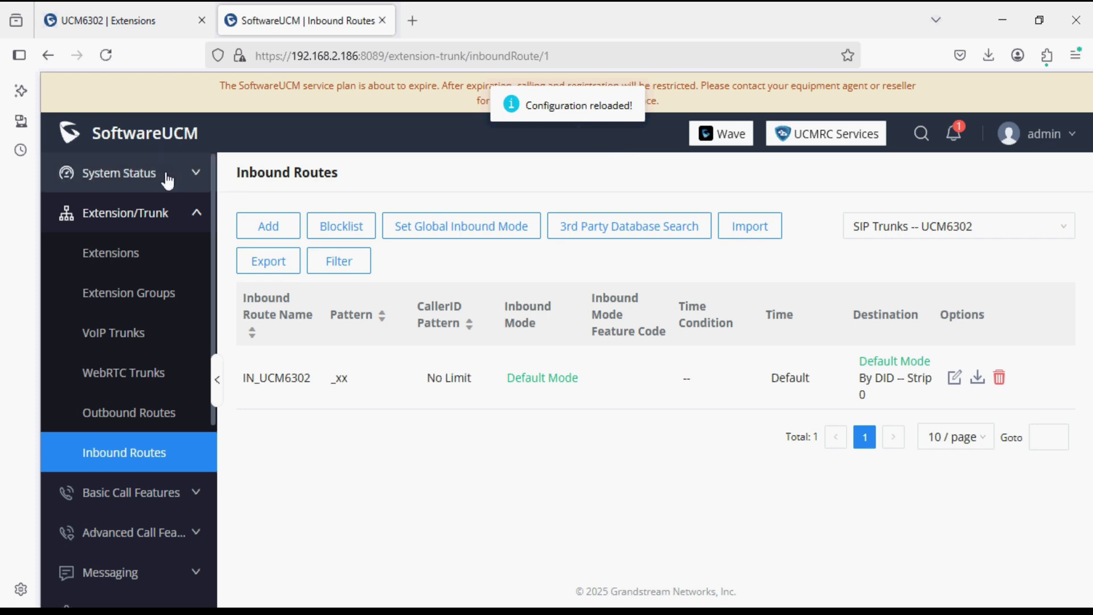
click(166, 174)
click(144, 214)
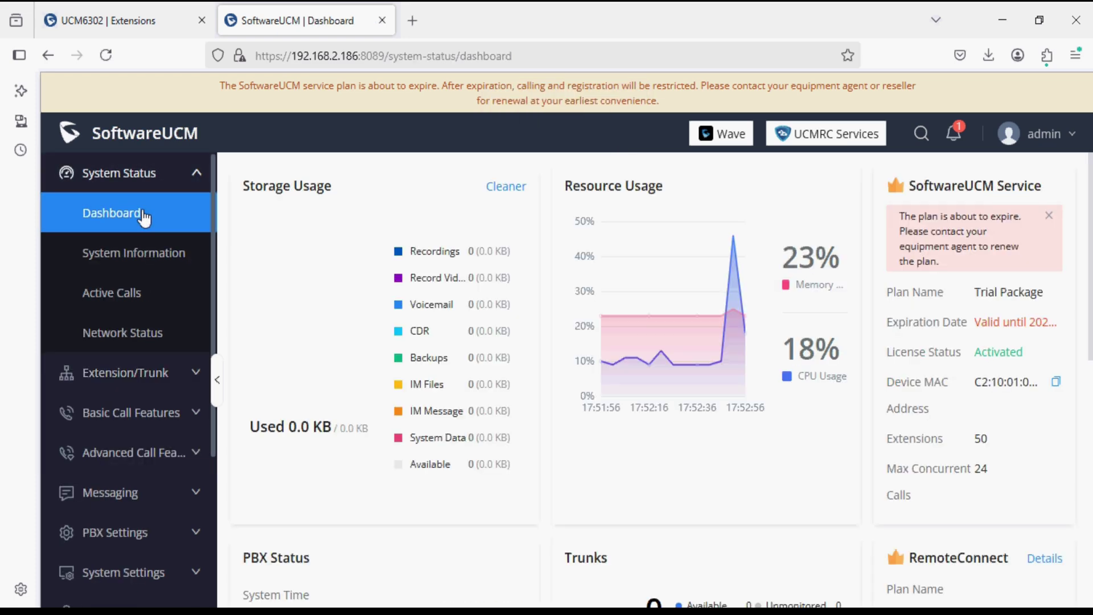
scroll(720, 472, down, 7)
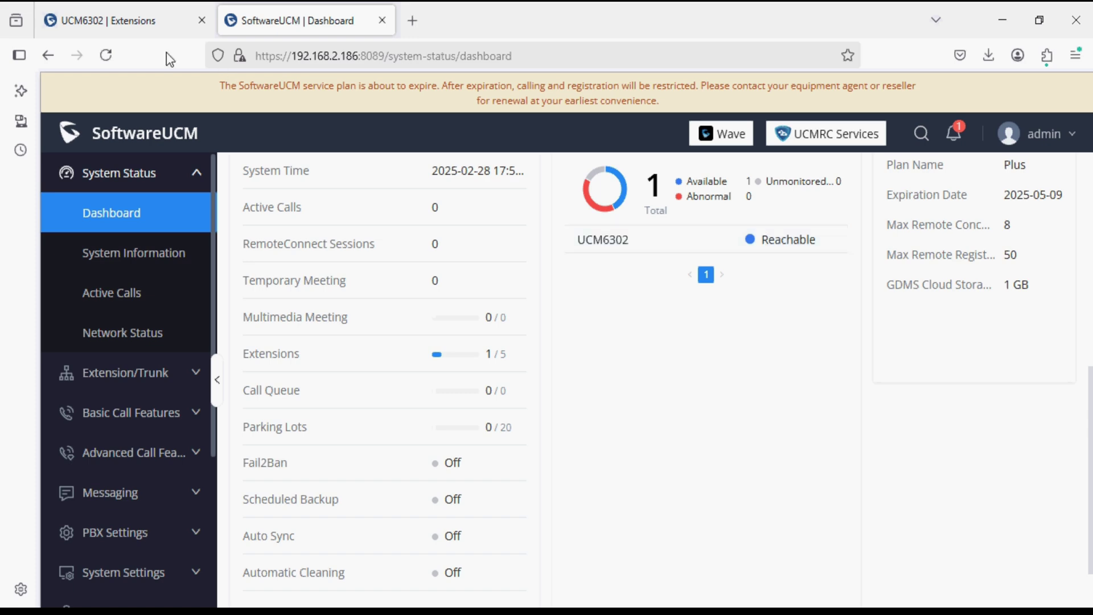
Confirm on UCM6302's dashboard and VoIP Trunks that the 192.168.2.186 trunk is Reachable
click(149, 21)
click(144, 149)
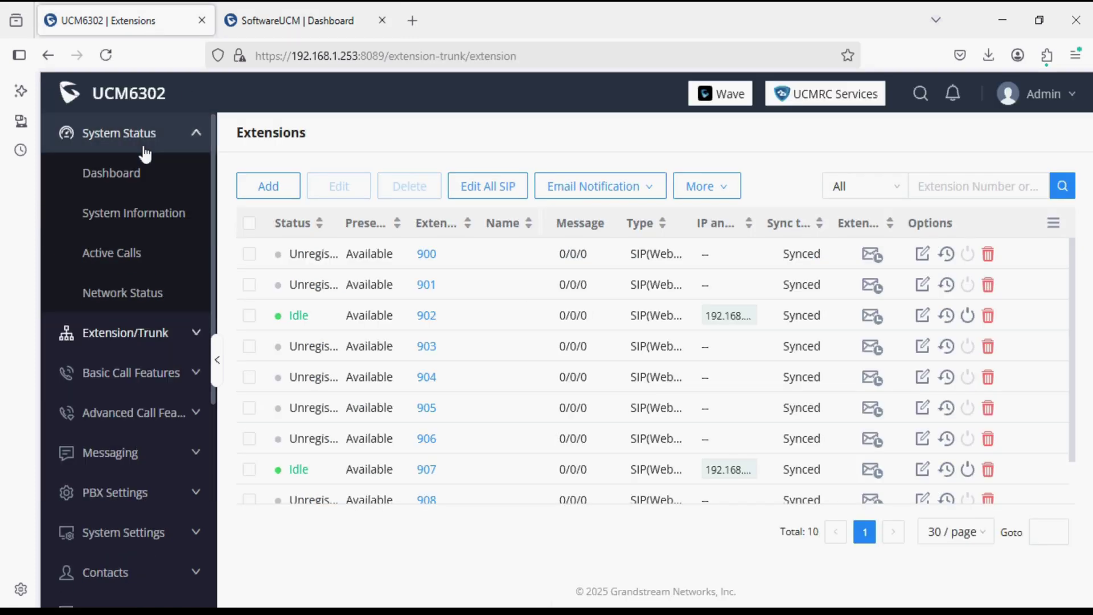
click(122, 179)
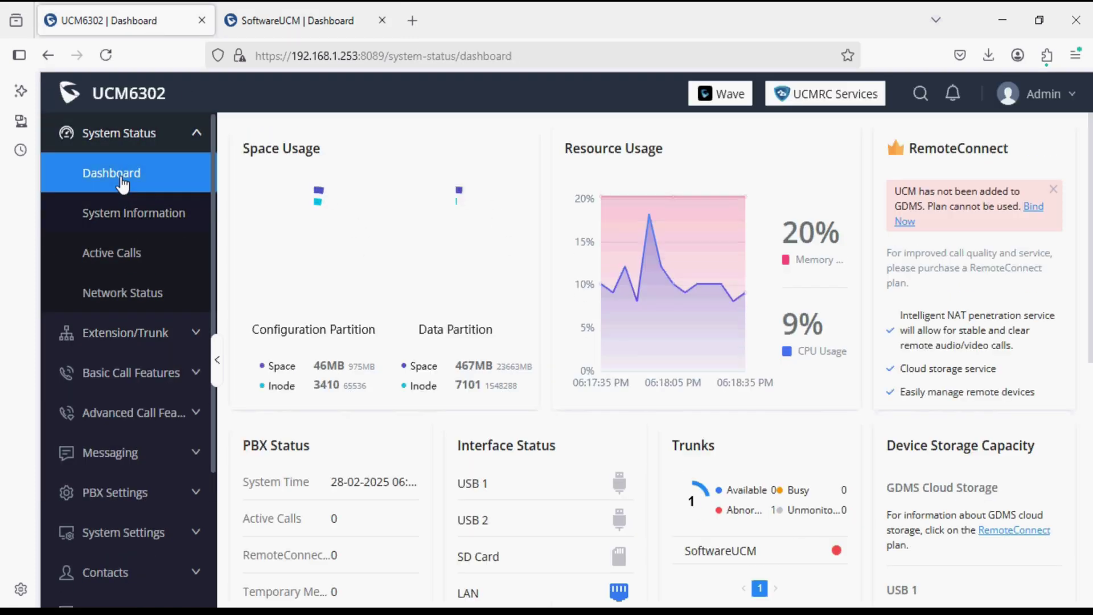
mouse_move(836, 551)
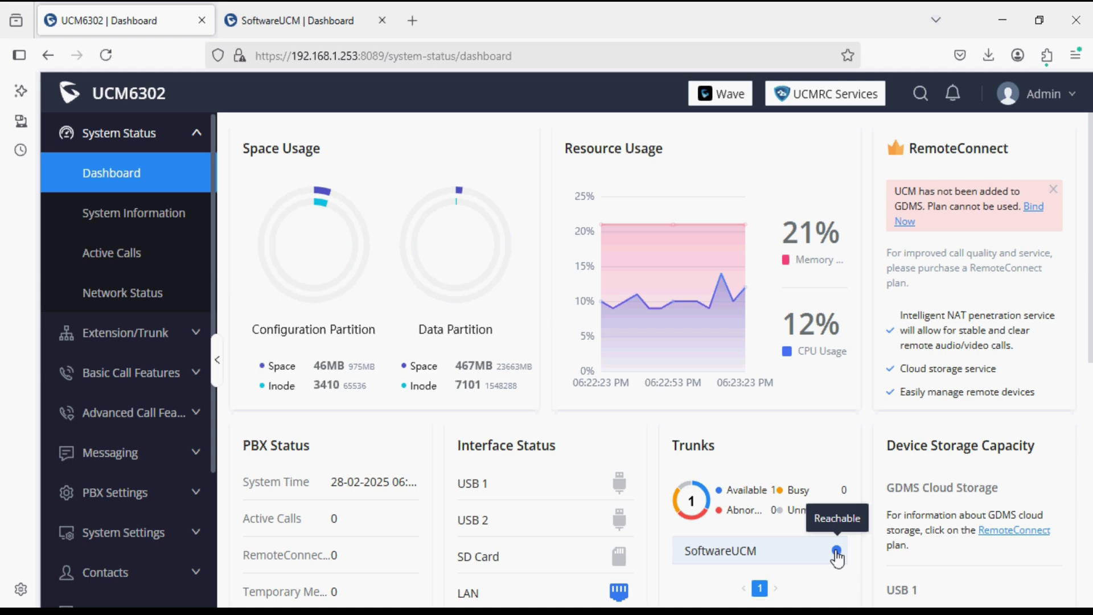
click(183, 333)
click(132, 337)
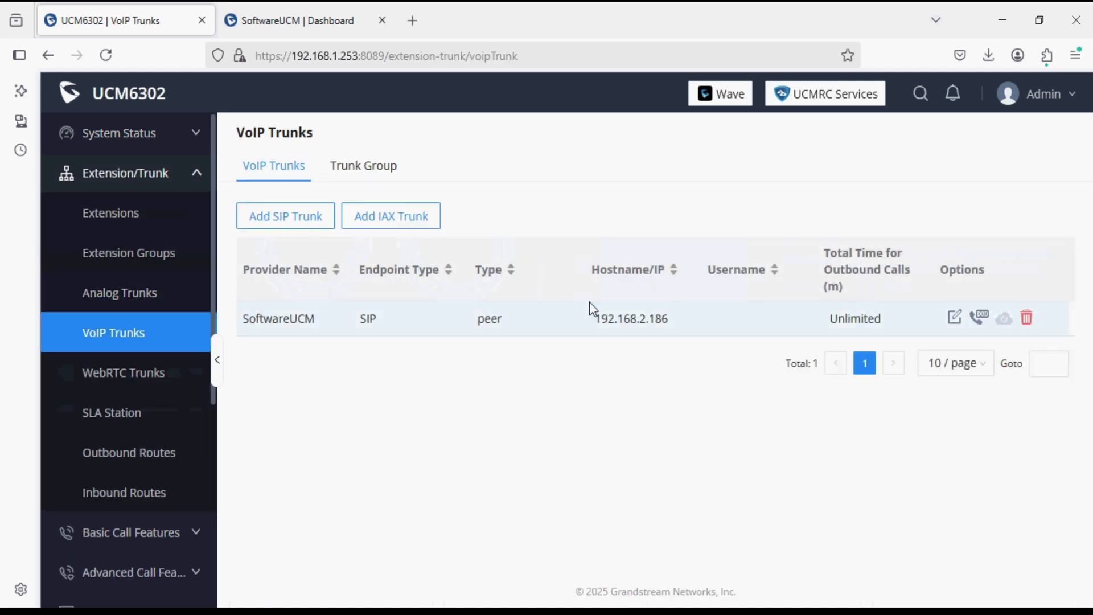
drag(698, 329, 564, 332)
Bring up UCM6302's System Status > Active Calls page
click(316, 20)
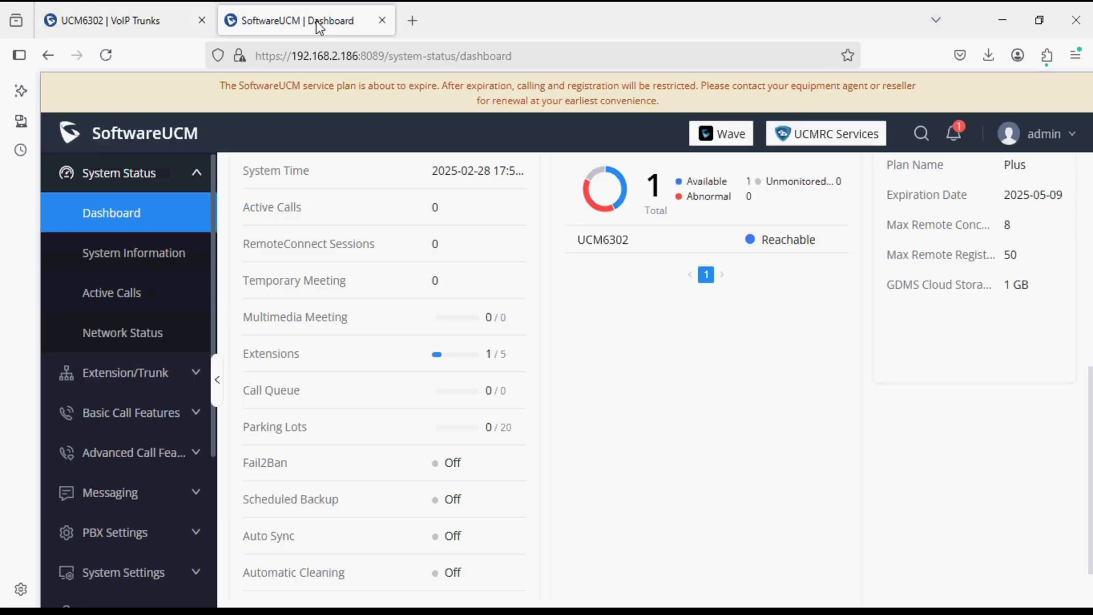
click(162, 18)
click(149, 140)
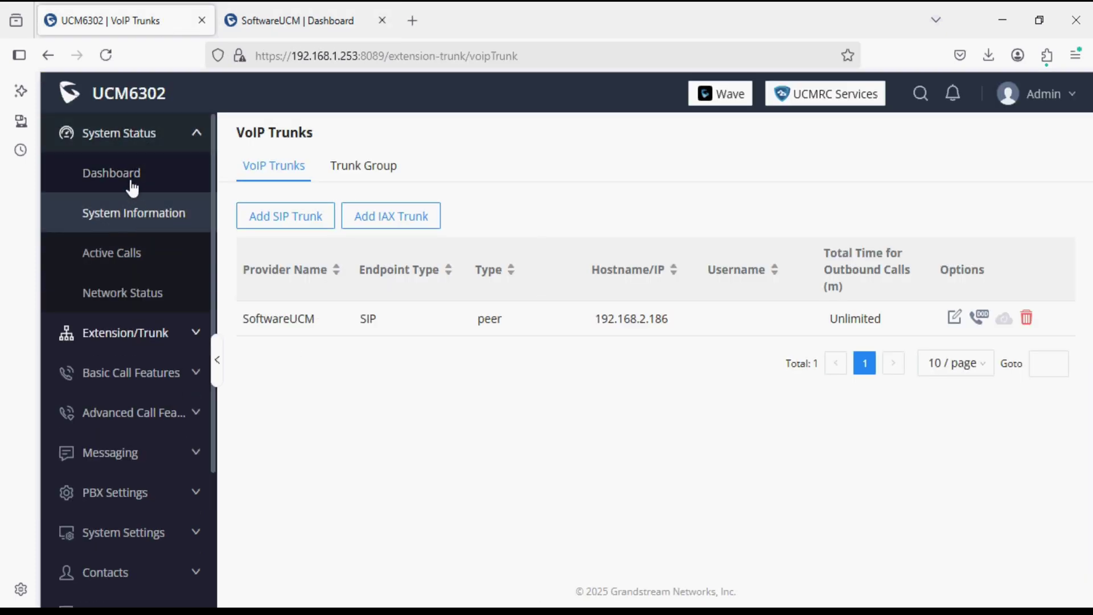
click(162, 181)
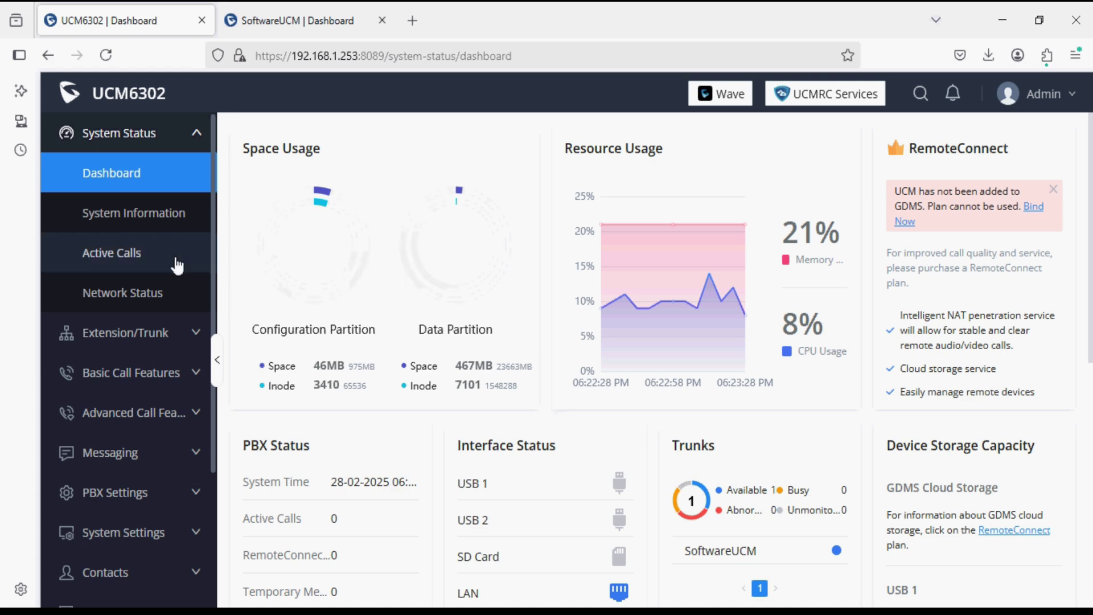
click(157, 258)
click(354, 26)
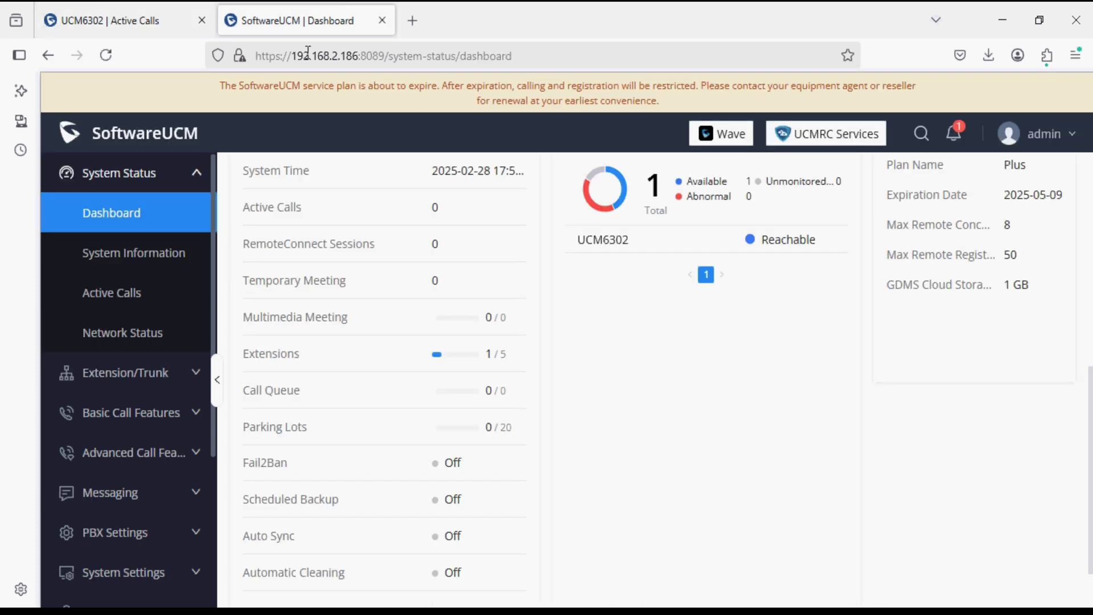
Show SoftwareUCM's Active Calls page and bring up Wave's Calls dial pad
click(139, 286)
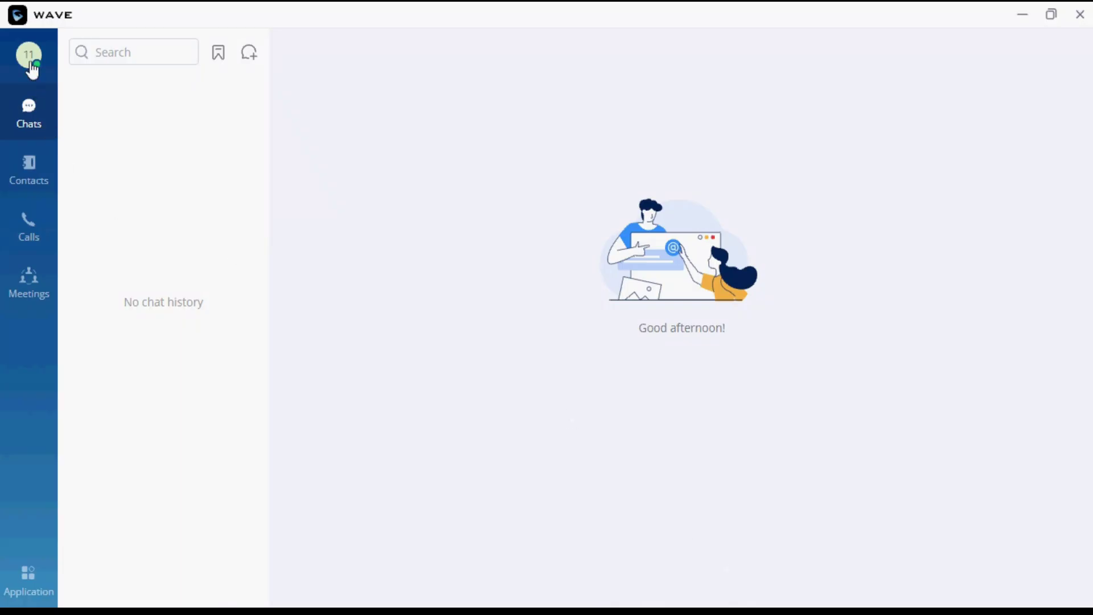
click(30, 68)
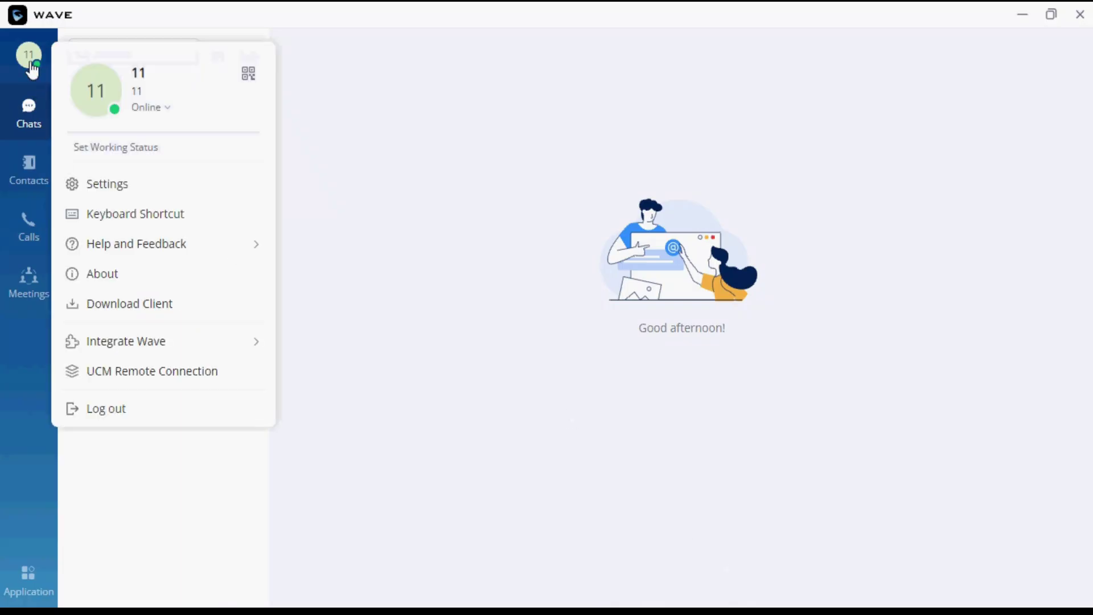
click(489, 261)
click(30, 234)
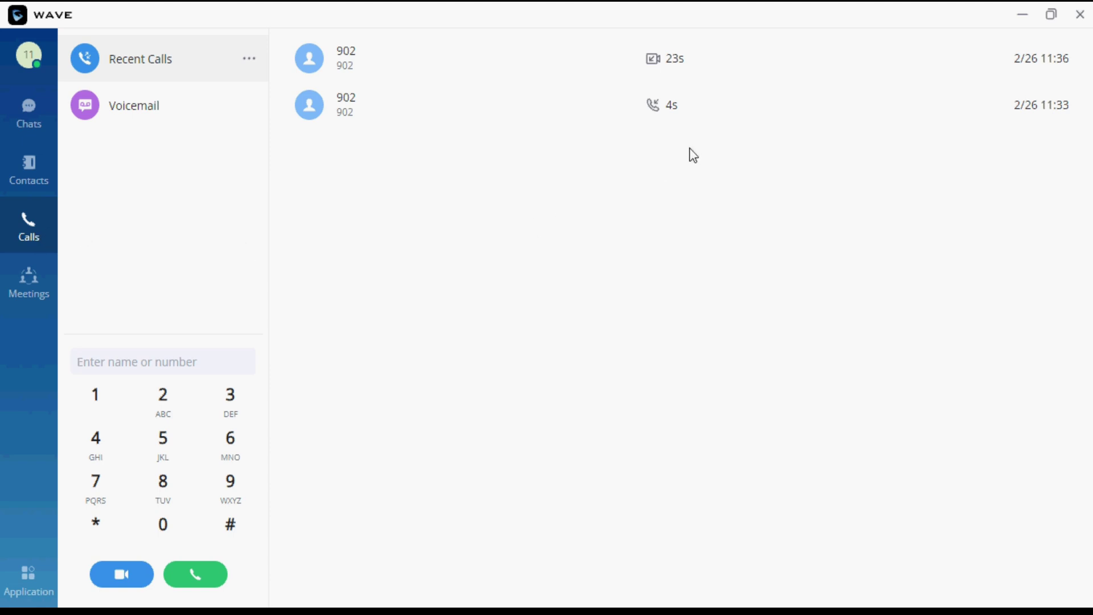
Dial extension 902 from extension 11 and place the call
click(234, 485)
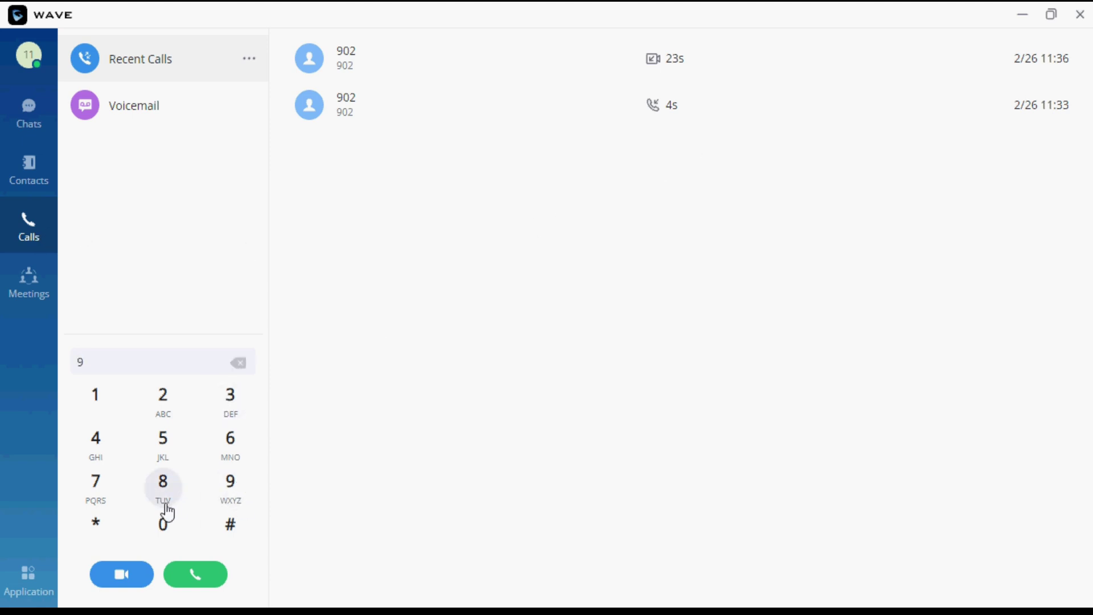
click(163, 532)
click(161, 404)
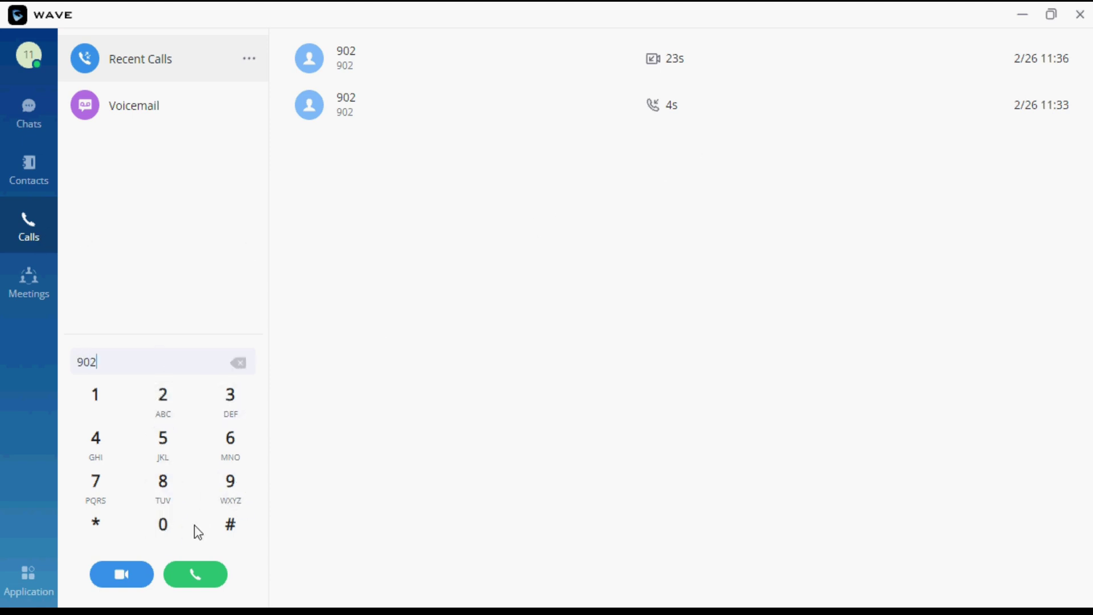
click(194, 576)
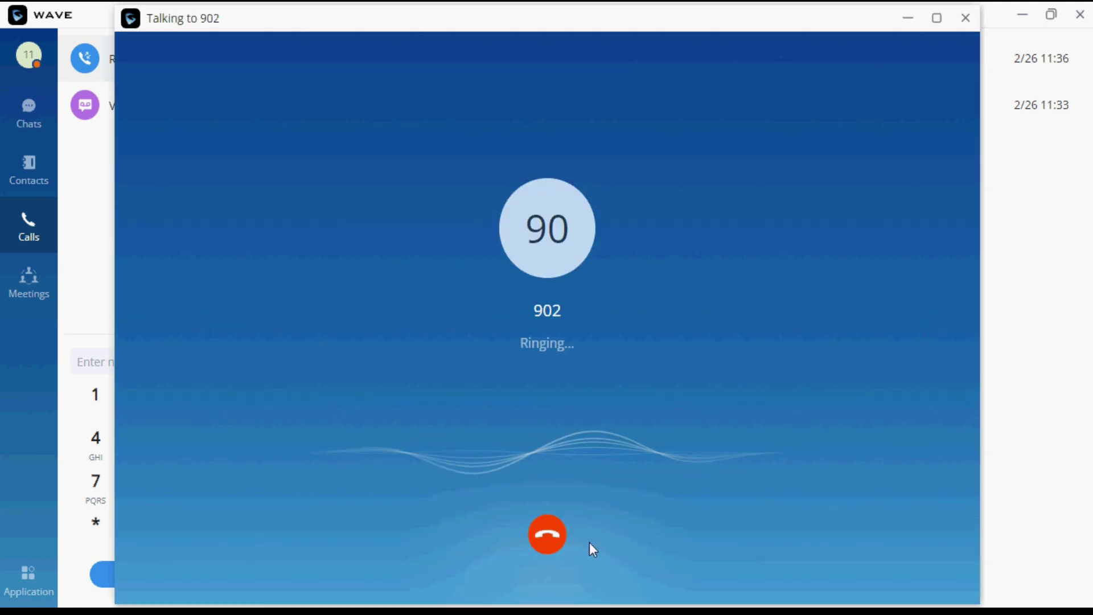
Accept the 902-to-11 test call on SoftwareUCM and confirm no active calls remain
click(488, 612)
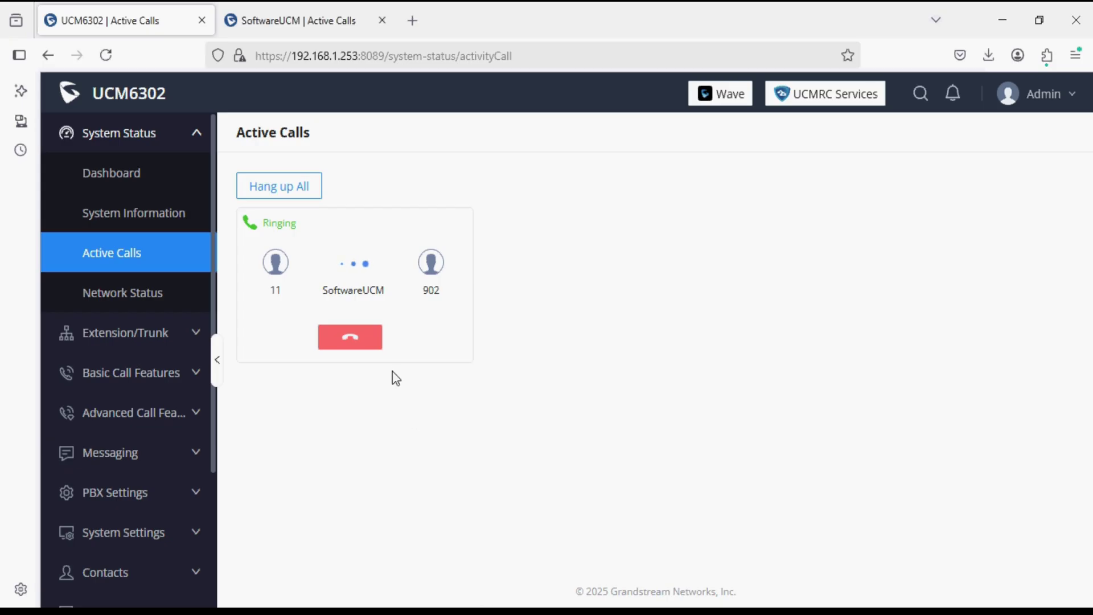
click(320, 24)
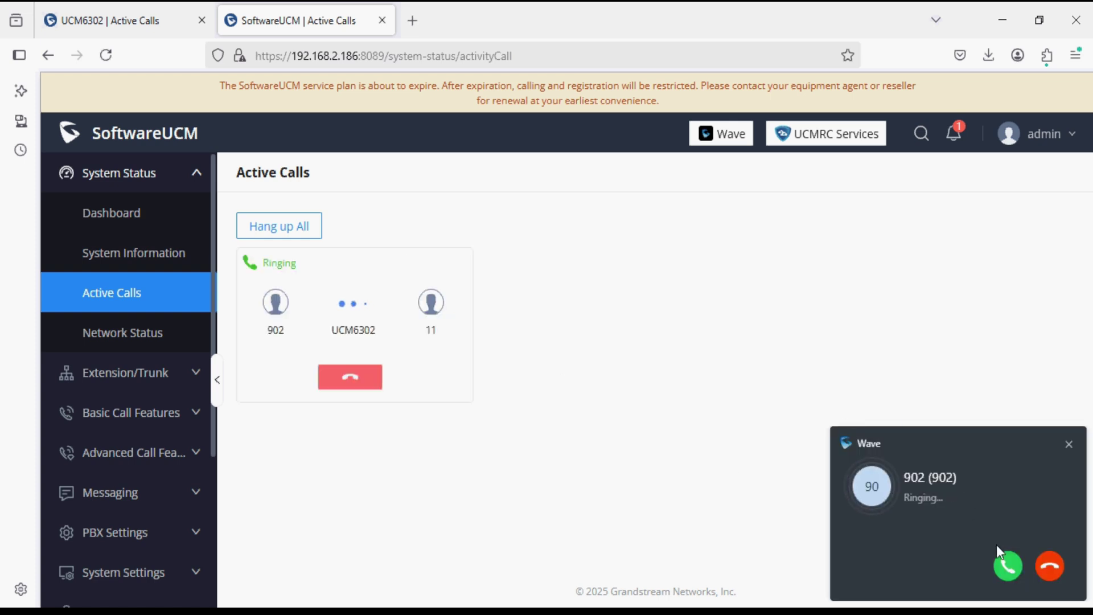
click(1006, 564)
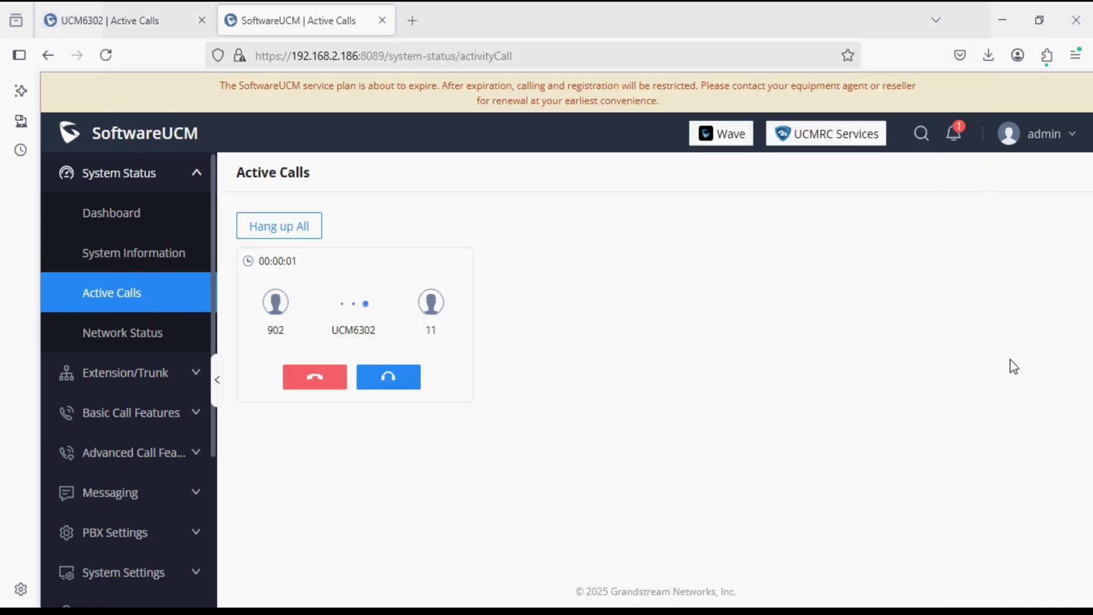
click(1010, 360)
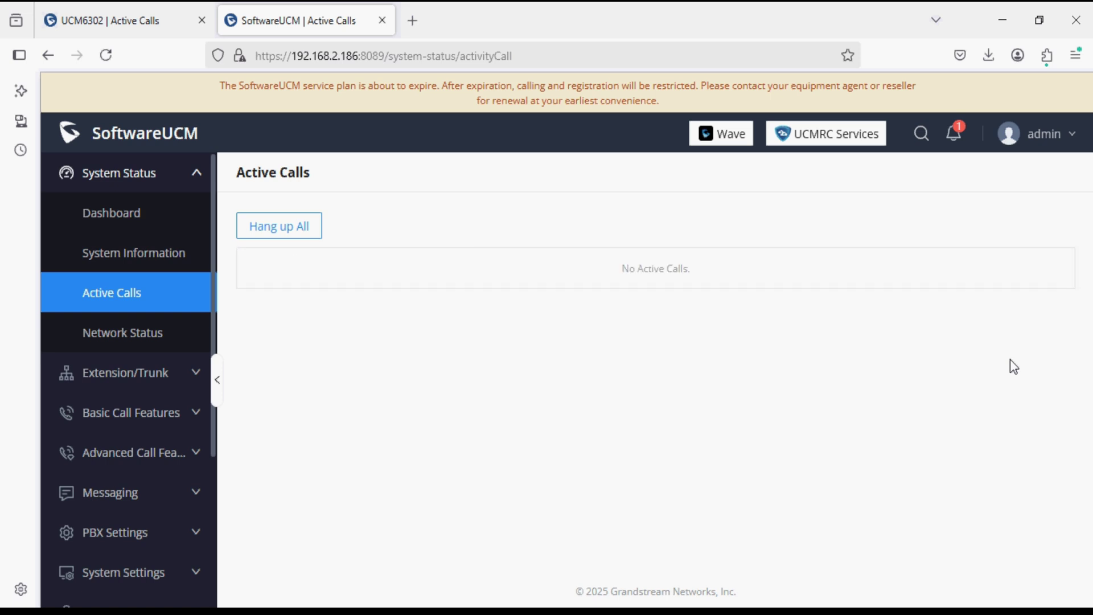
Review the Dashboard on both UCM6302 and SoftwareUCM
click(162, 21)
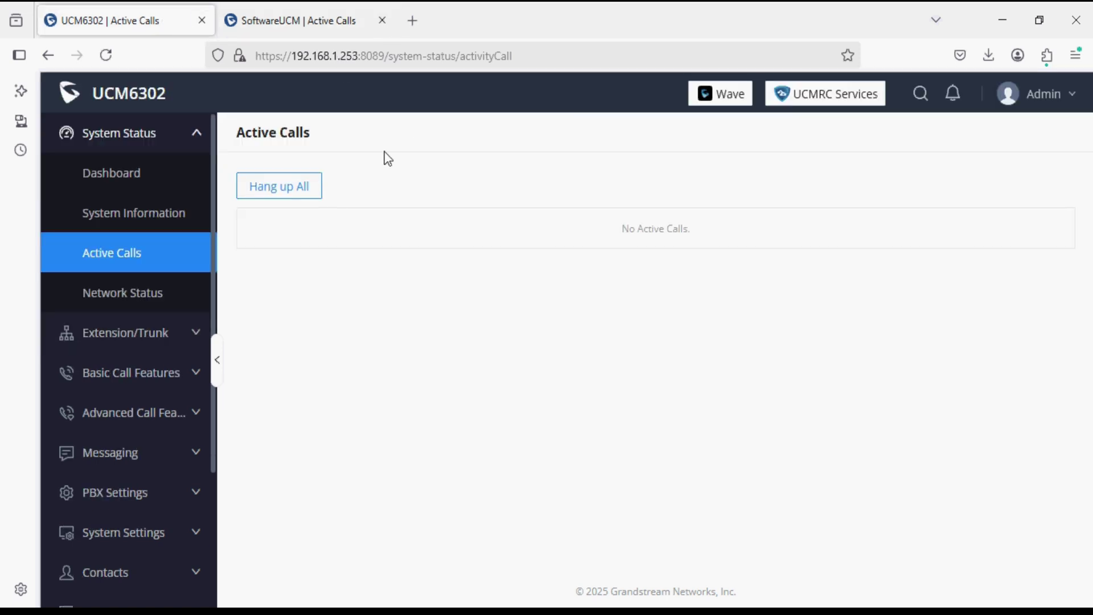
click(155, 175)
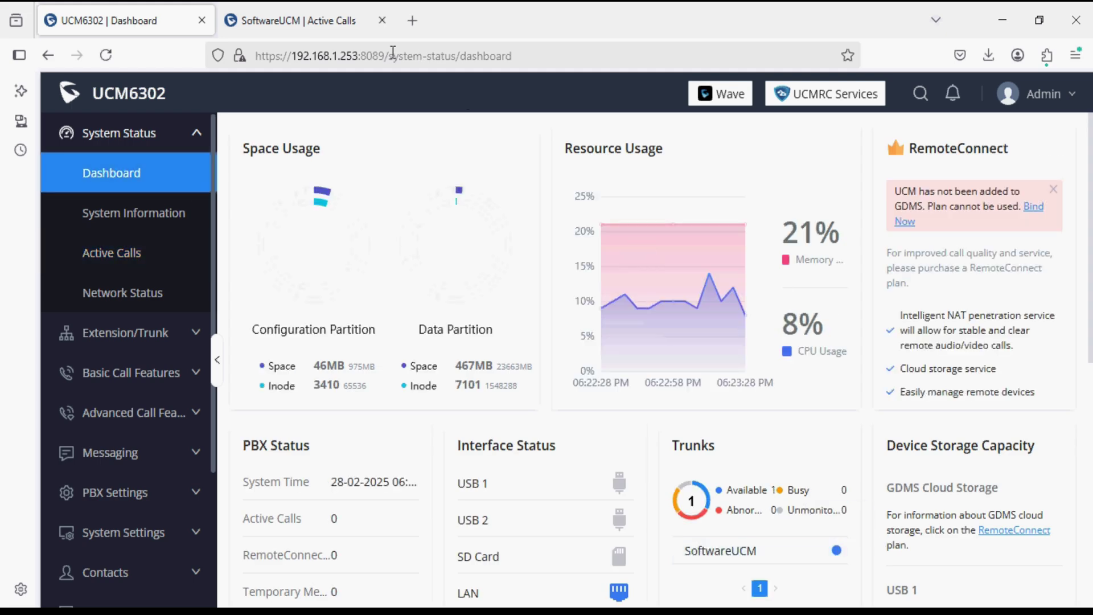
click(289, 22)
click(161, 218)
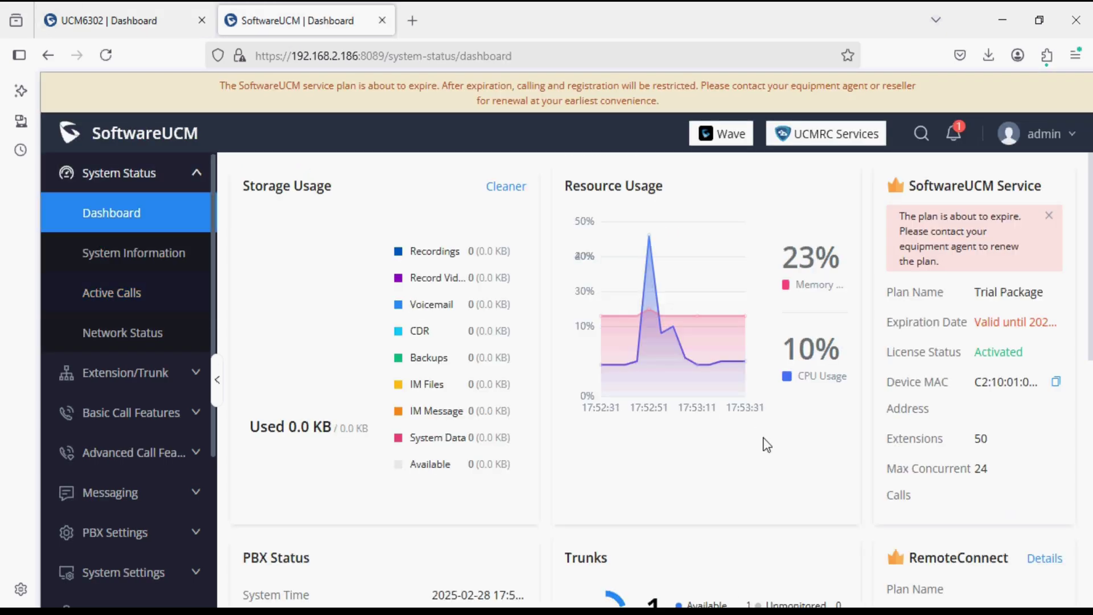
scroll(763, 444, down, 6)
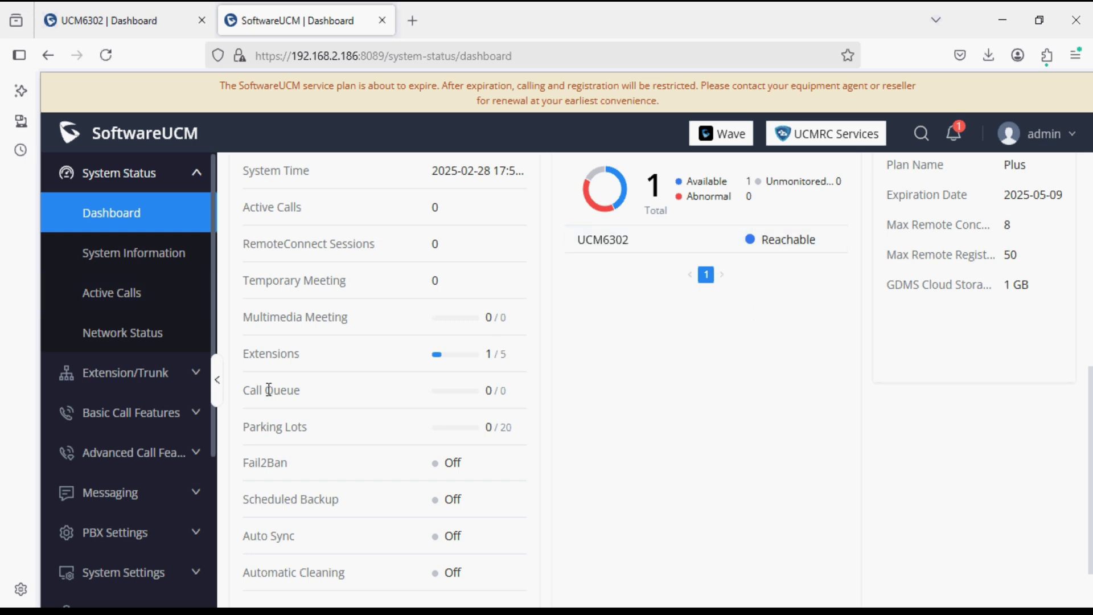
Compare the VoIP trunk lists on SoftwareUCM and UCM6302
click(177, 376)
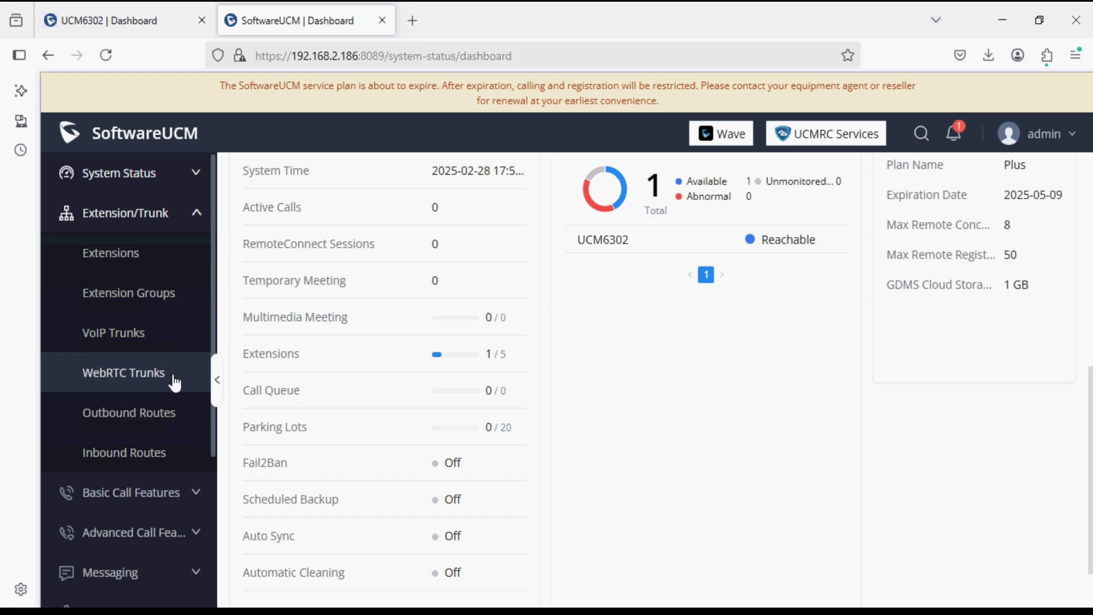
click(128, 345)
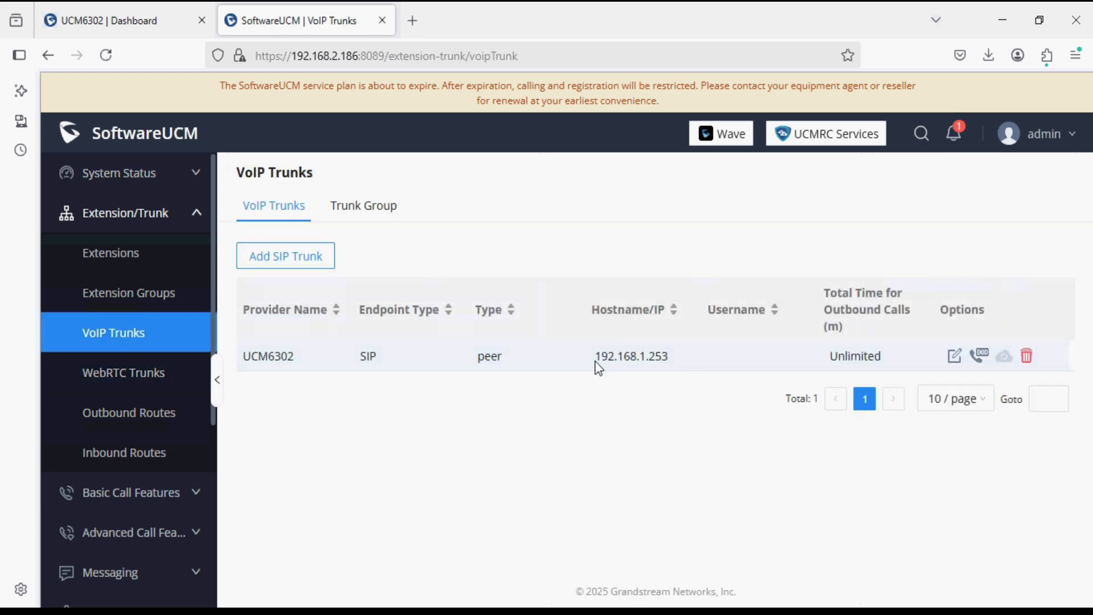
click(170, 23)
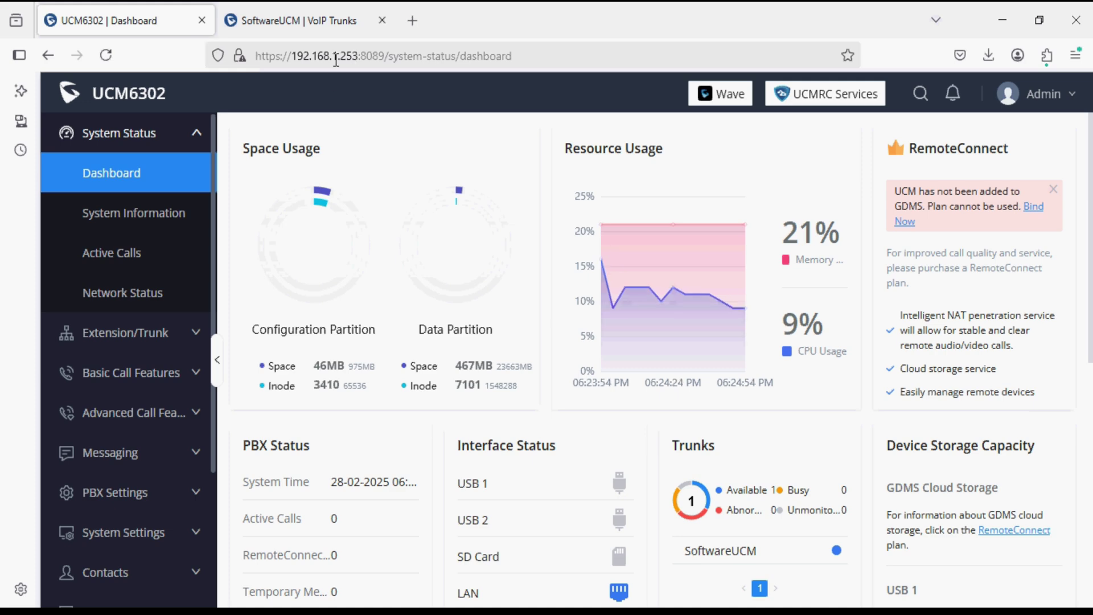
click(140, 331)
click(111, 335)
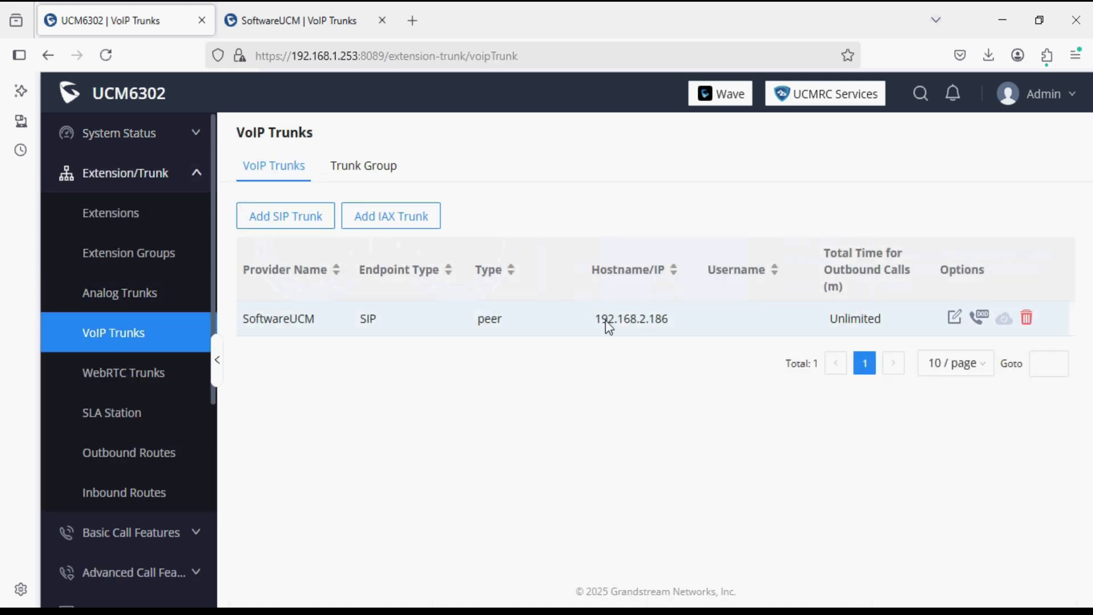
click(284, 19)
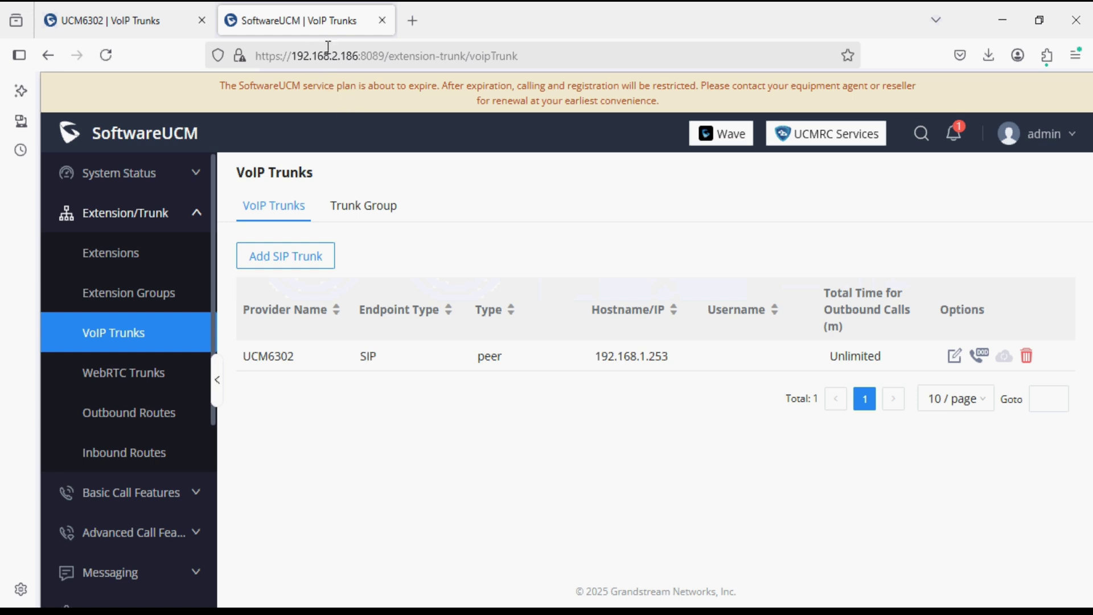
click(150, 9)
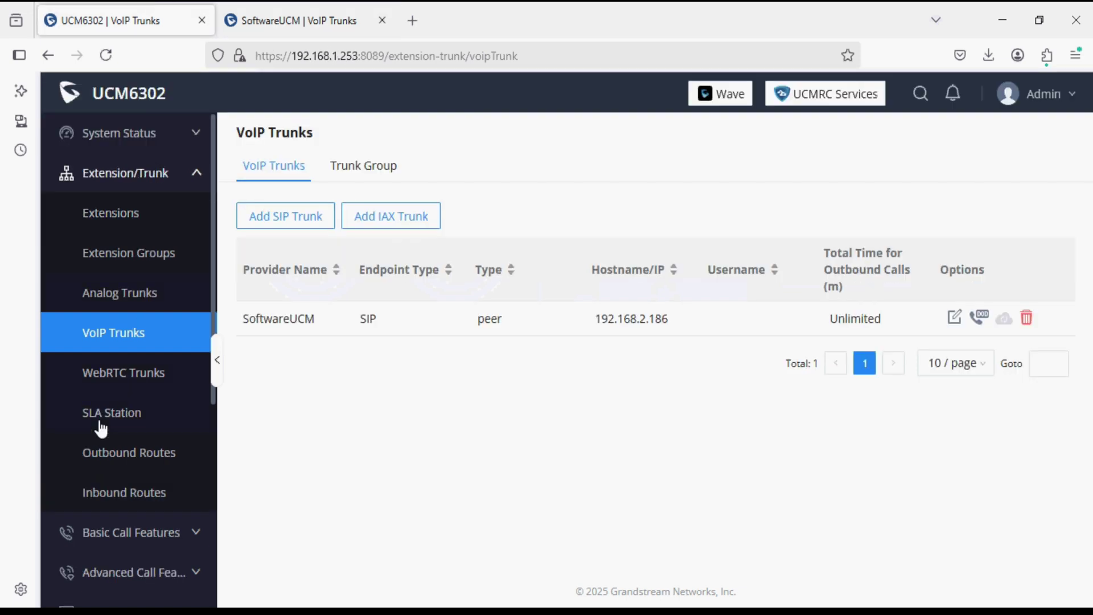
Check UCM6302's outbound and inbound routes, then SoftwareUCM's outbound route Out_UCM6302
click(106, 451)
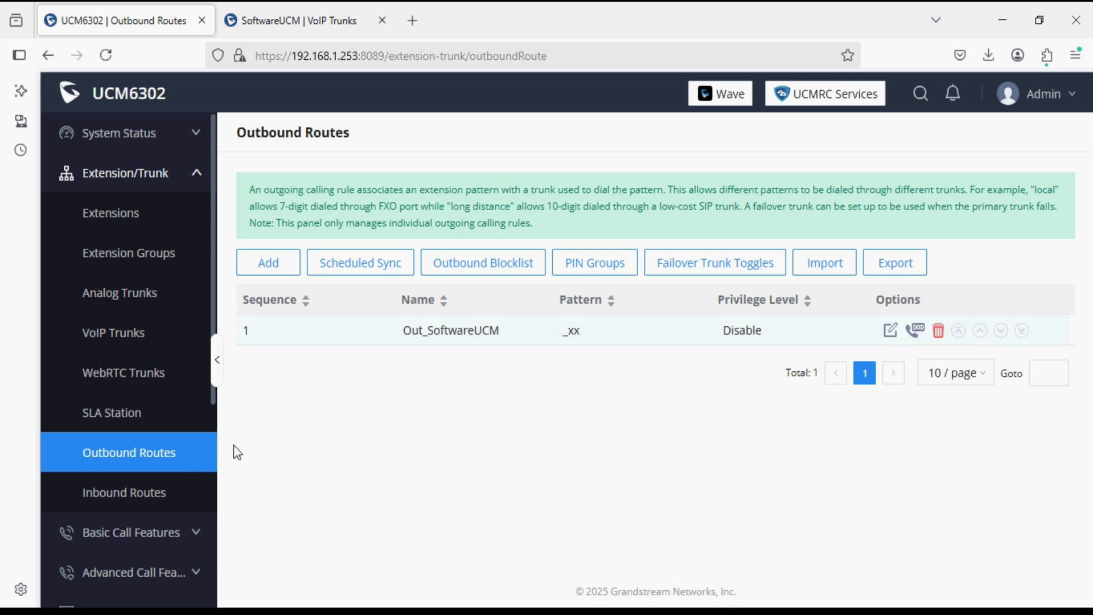
click(146, 496)
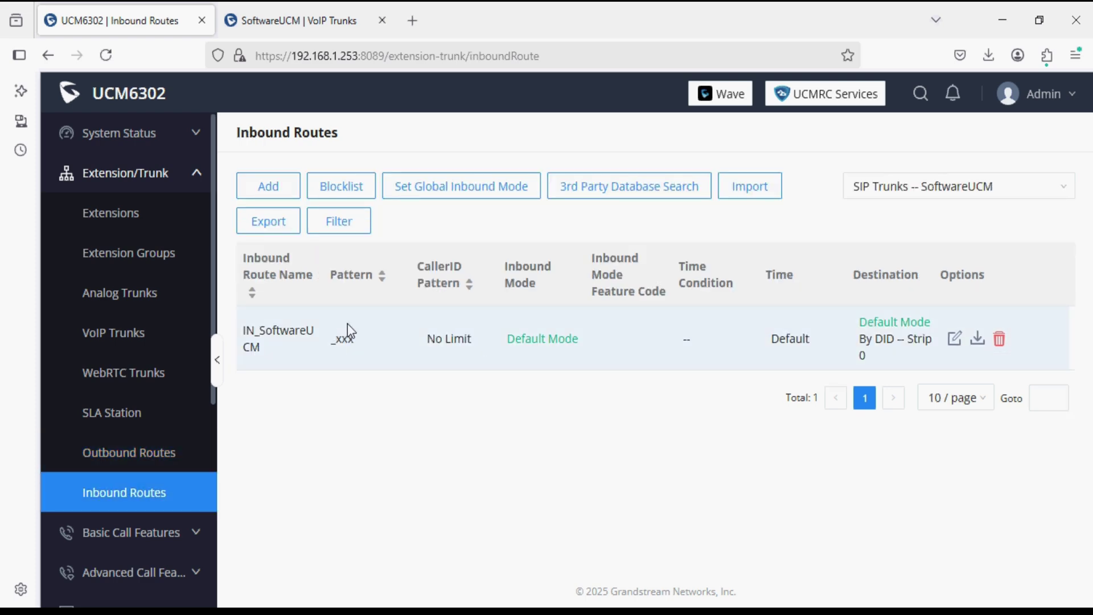
click(328, 24)
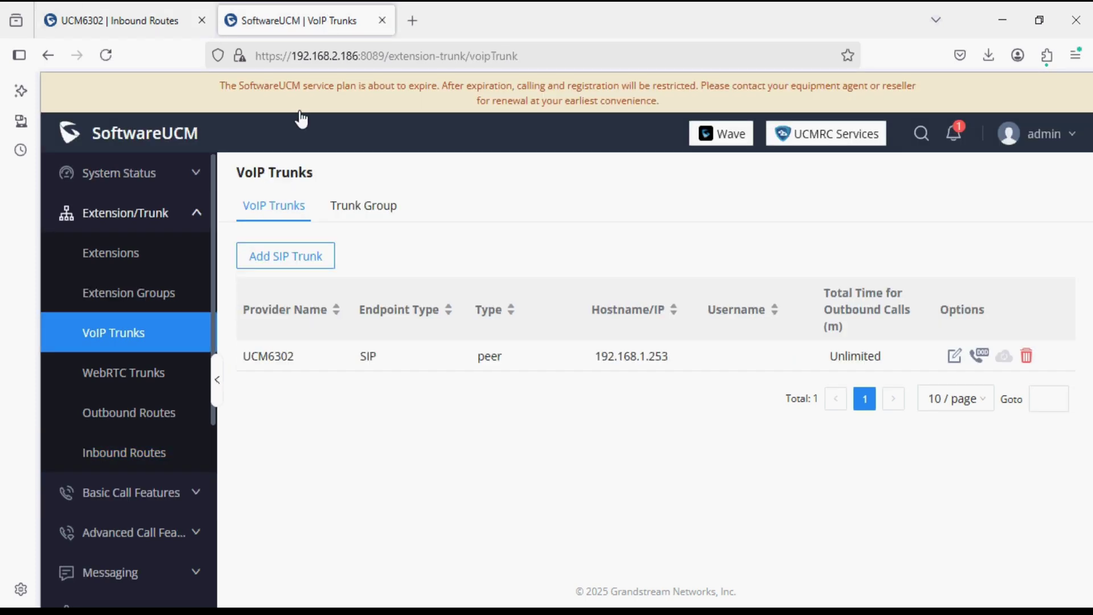
click(158, 415)
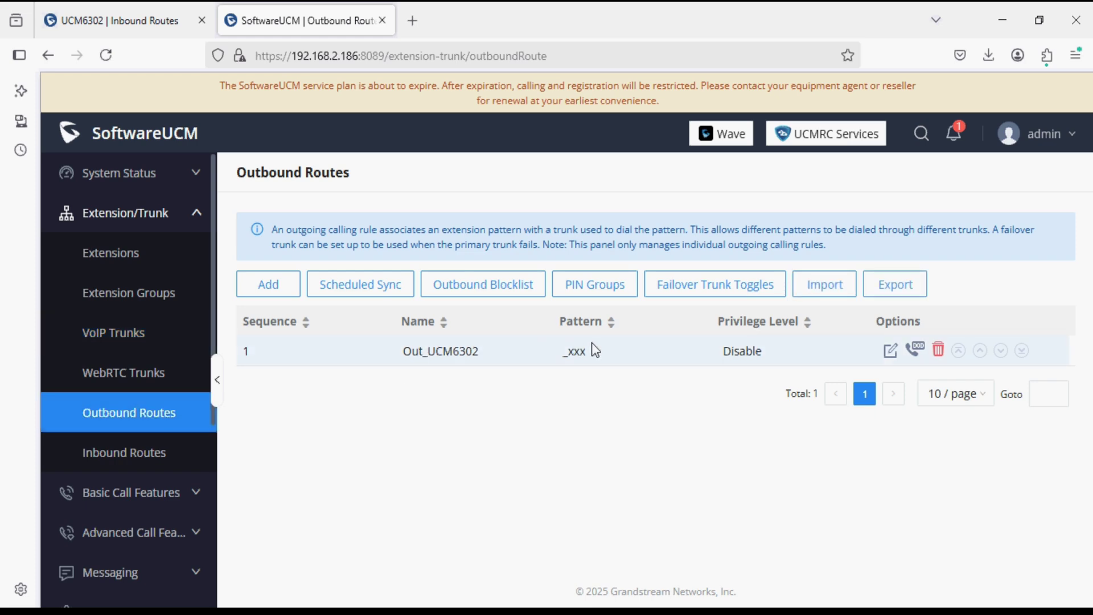